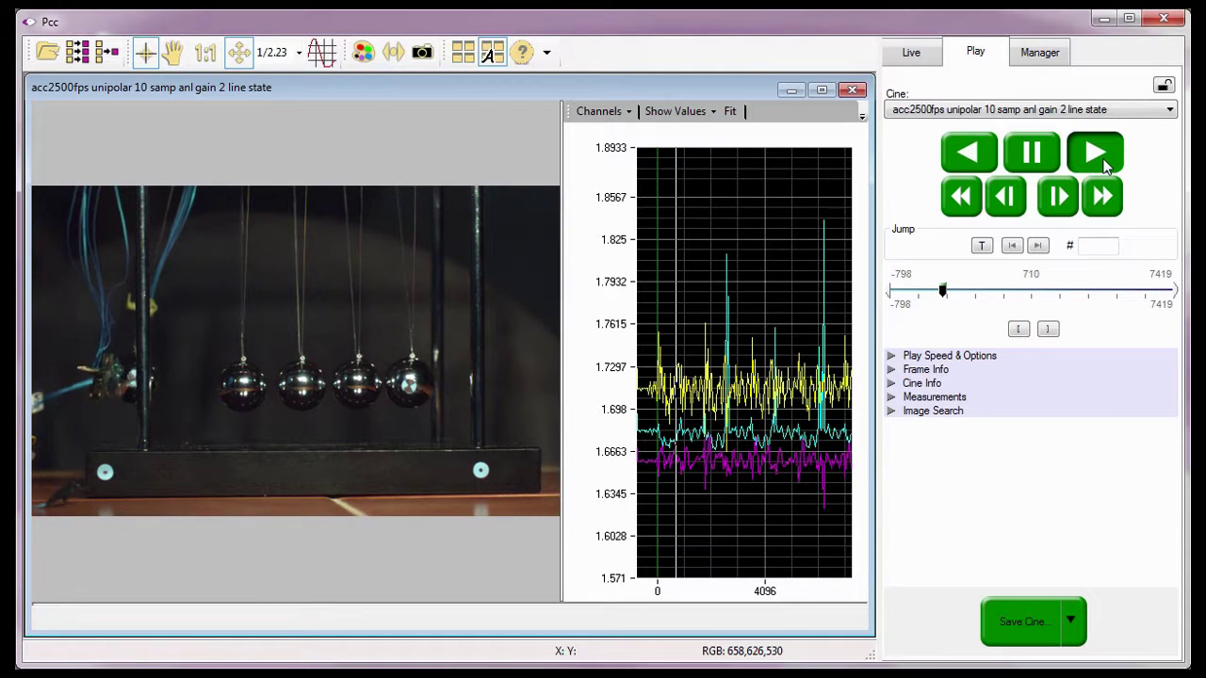
# Load the range data1 cine from the Cine dropdown and expand Play Speed & Options
pyautogui.click(581, 167)
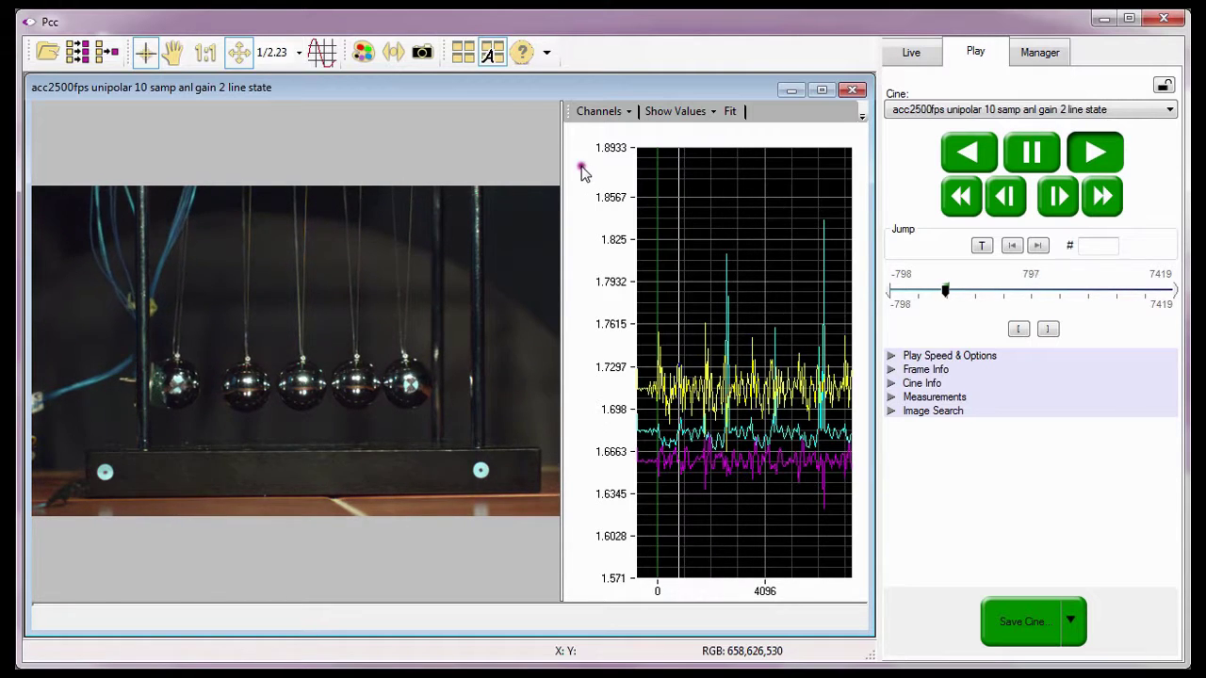
pyautogui.click(418, 153)
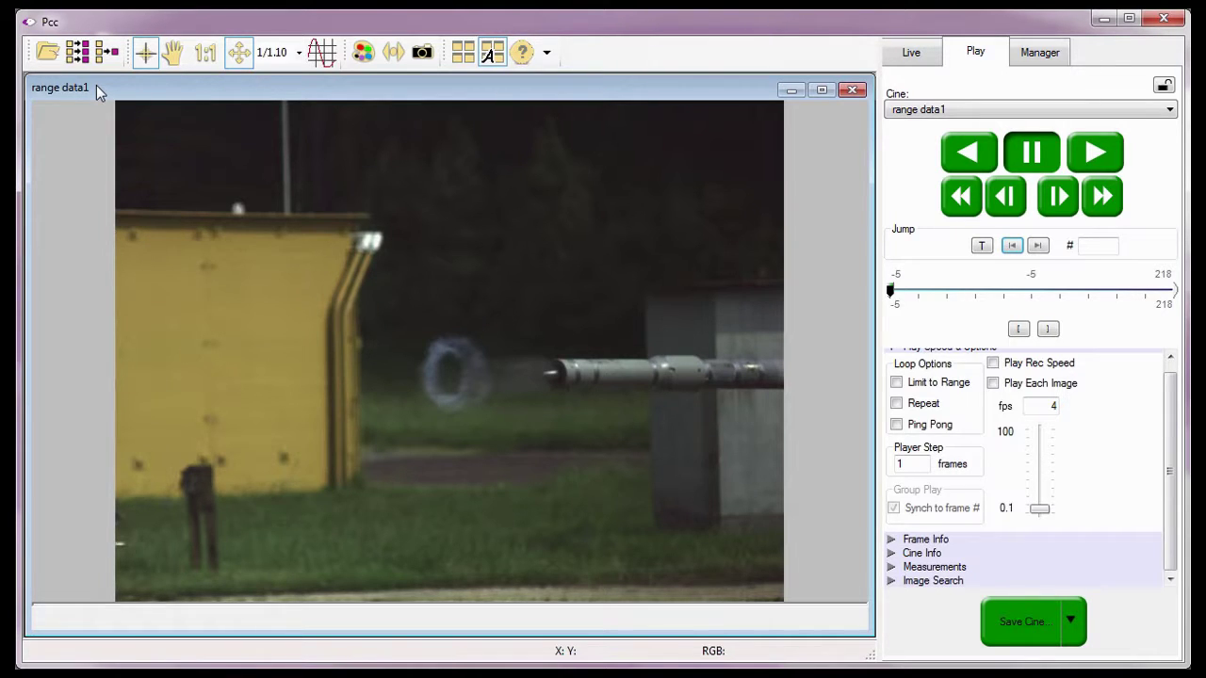
# Show range data1's azimuth and elevation graphics and step forward to frame 0
pyautogui.click(323, 69)
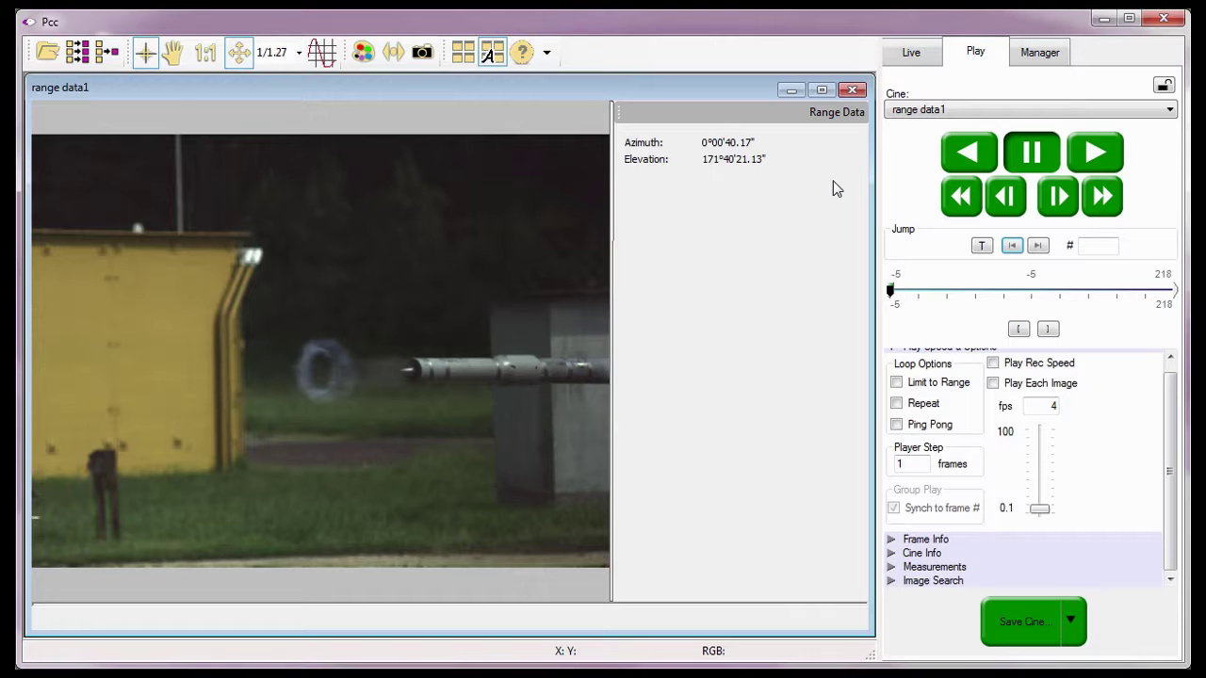
pyautogui.click(1057, 203)
pyautogui.click(1057, 203)
pyautogui.click(1057, 203)
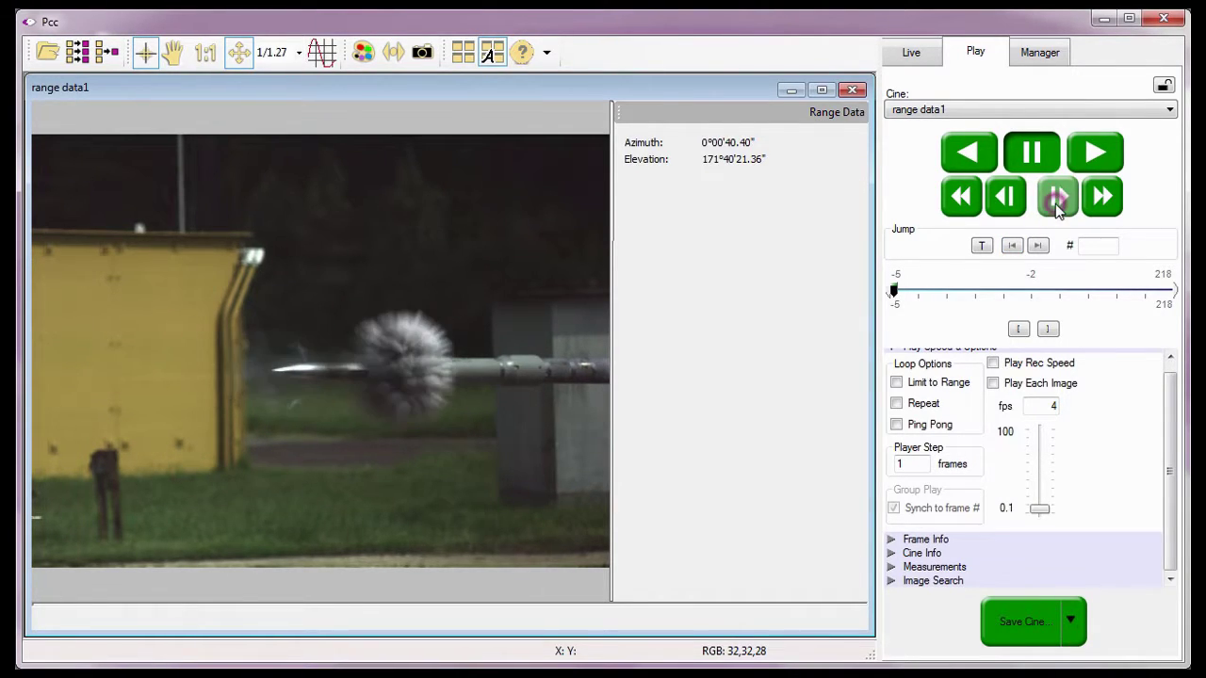
pyautogui.click(1058, 204)
pyautogui.click(1057, 204)
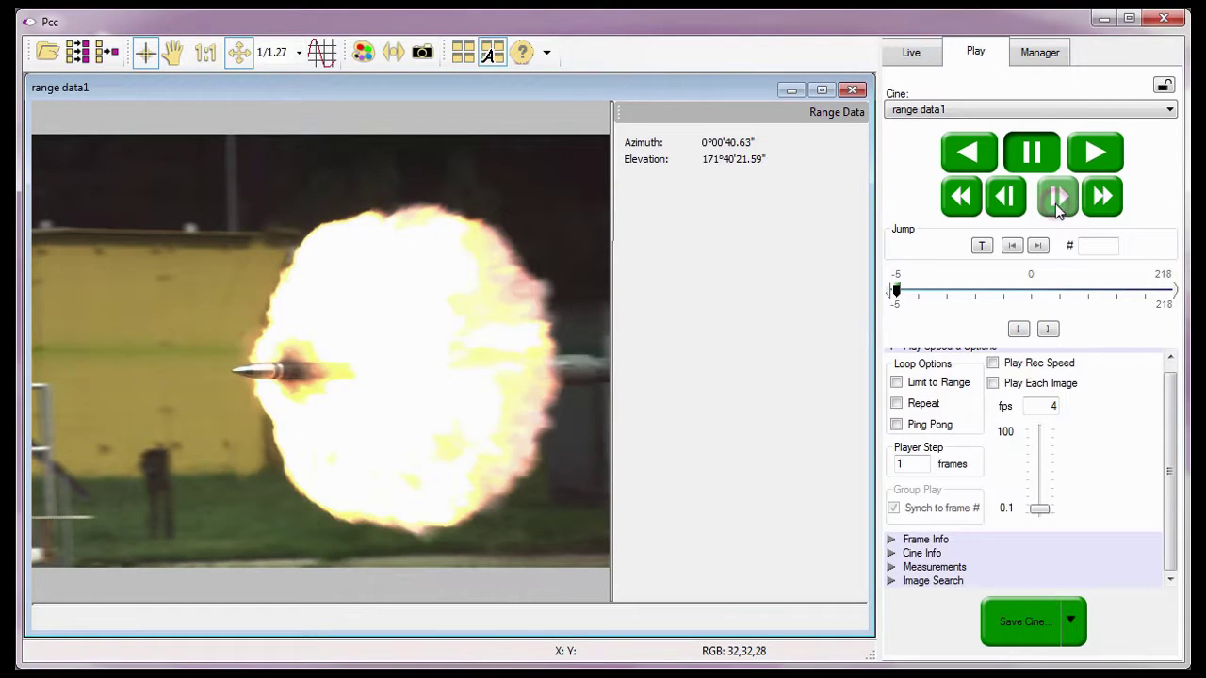
# Keep stepping range data1 frame by frame past frame 0 through the muzzle flash
pyautogui.click(1057, 203)
pyautogui.click(1057, 203)
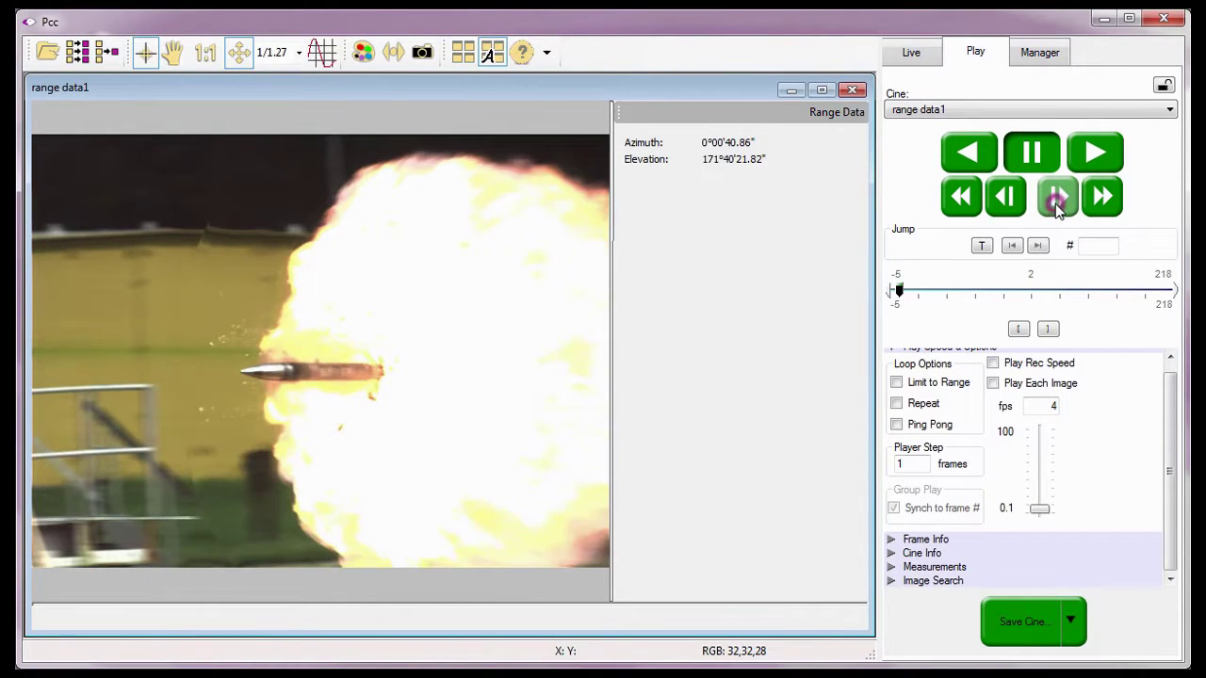
pyautogui.click(1058, 204)
pyautogui.click(1058, 204)
pyautogui.click(1057, 204)
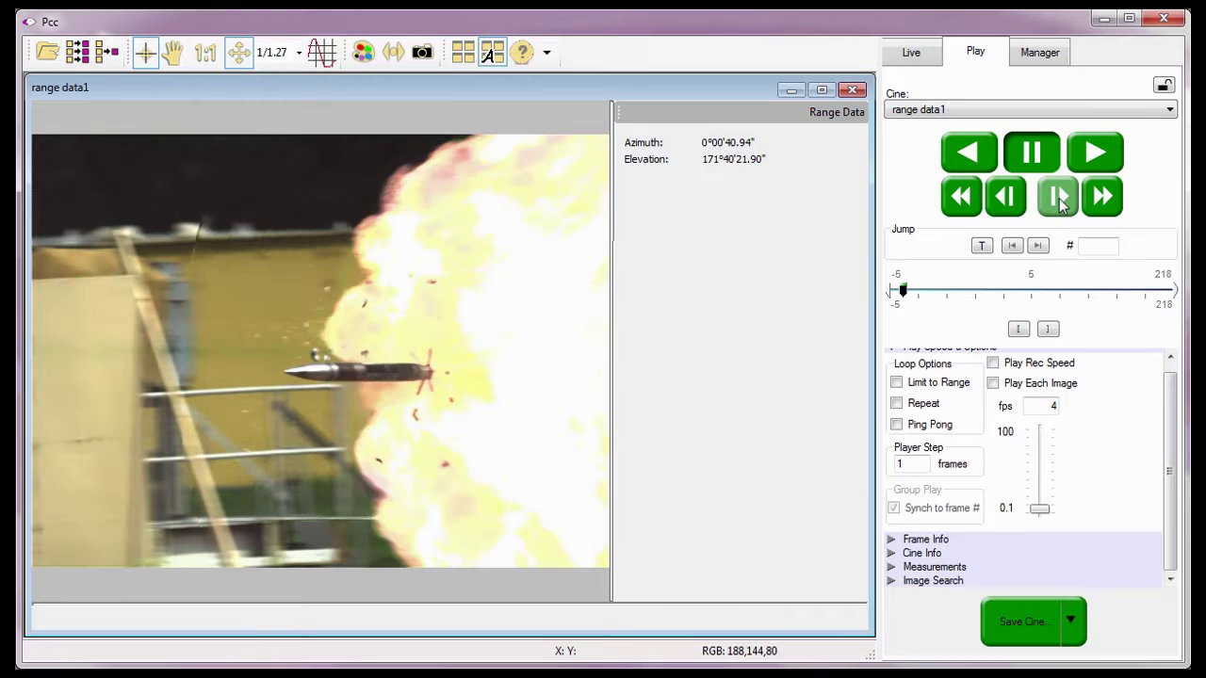
pyautogui.click(1093, 156)
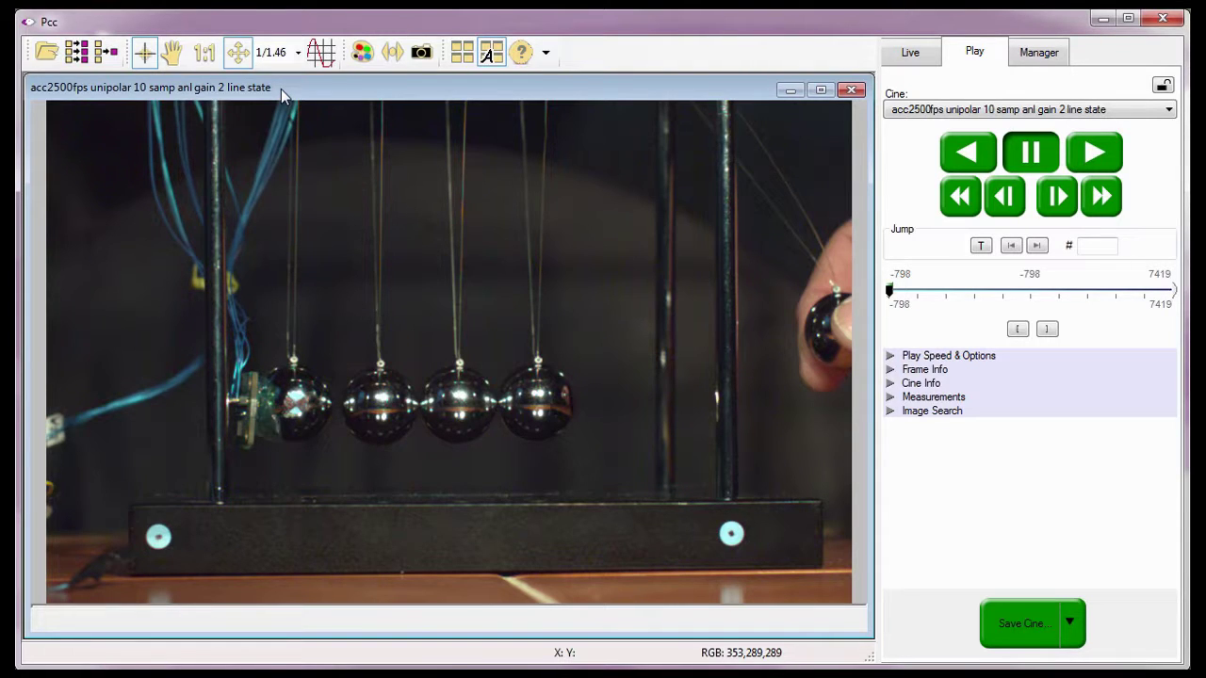
pyautogui.click(280, 89)
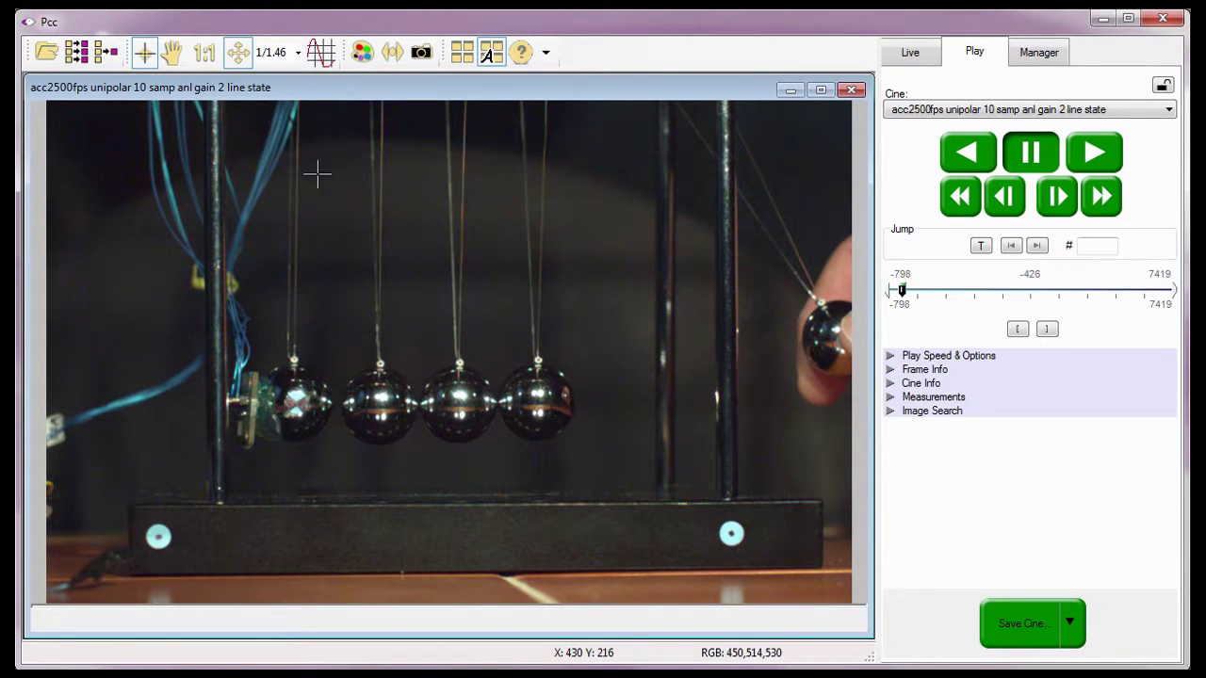
# Display the analog graph beside the accelerometer video, widen it, and list its channels
pyautogui.click(321, 54)
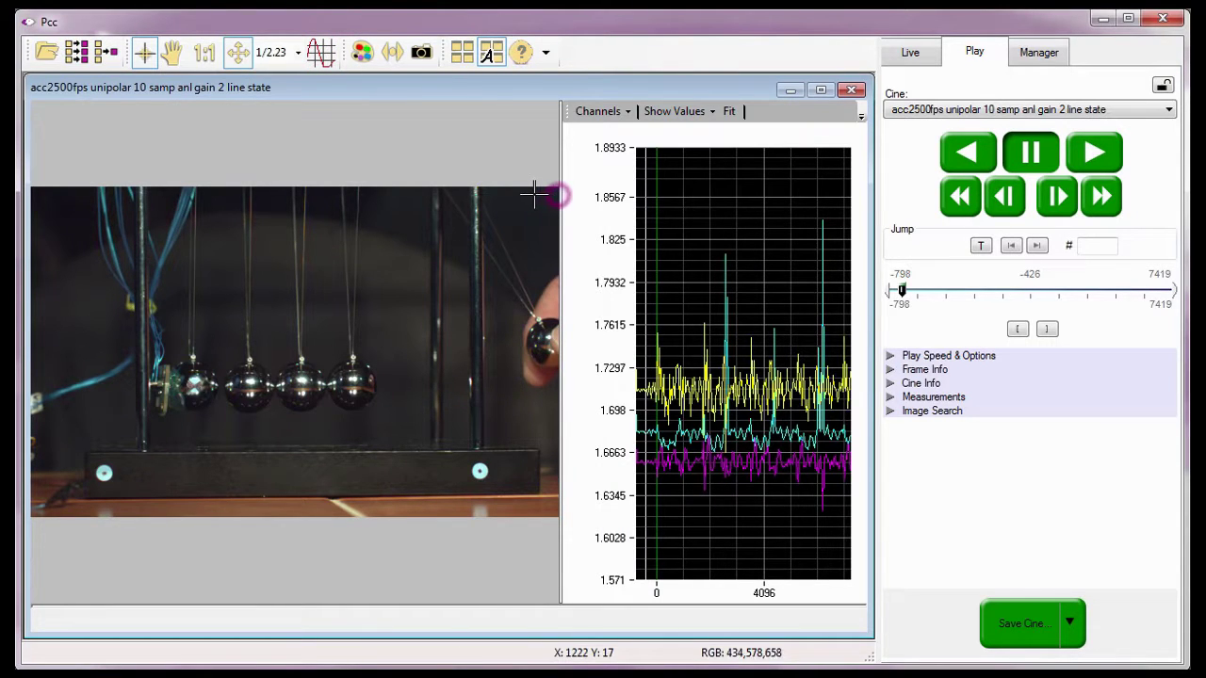
pyautogui.moveTo(560, 180); pyautogui.dragTo(516, 180)
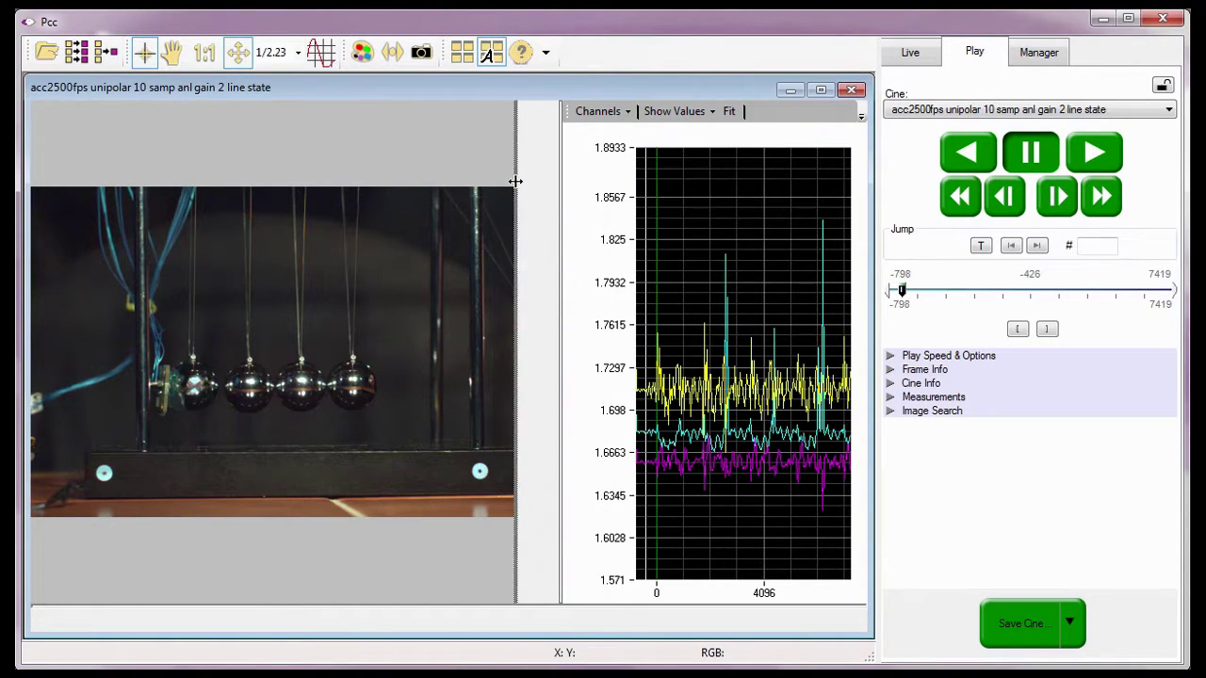
pyautogui.click(577, 114)
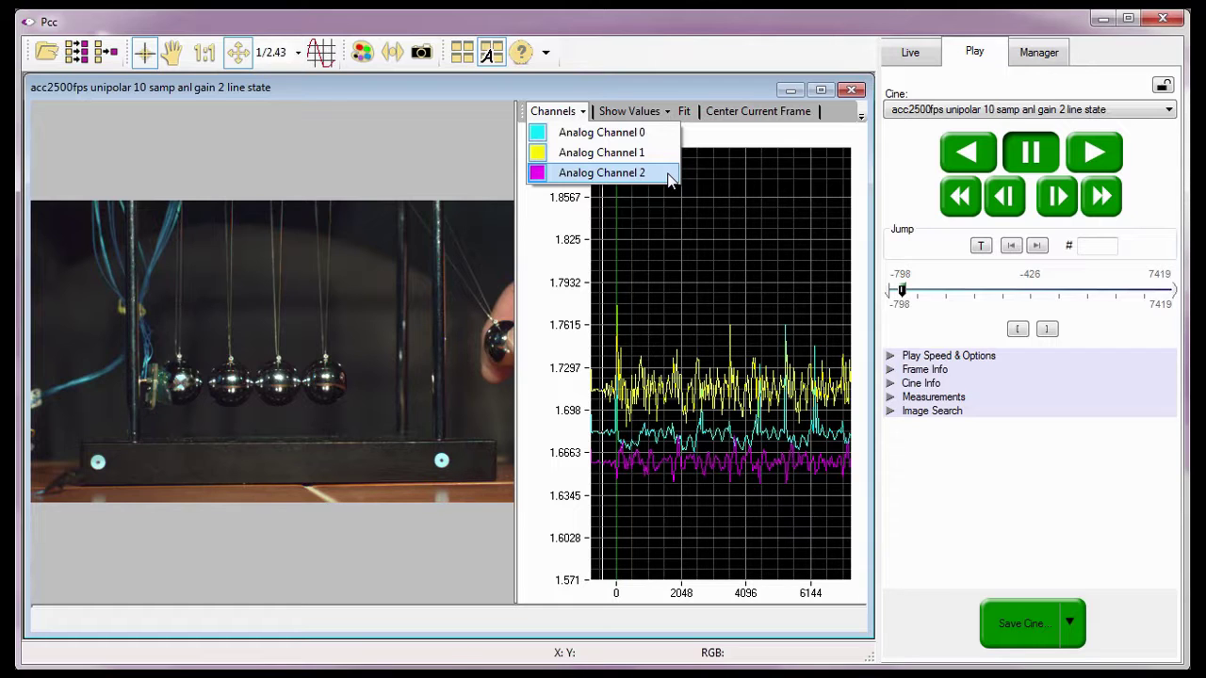
# Hide Analog Channels 1 and 2 so only channel 0 plots, and move to frame 2
pyautogui.click(538, 154)
pyautogui.click(543, 111)
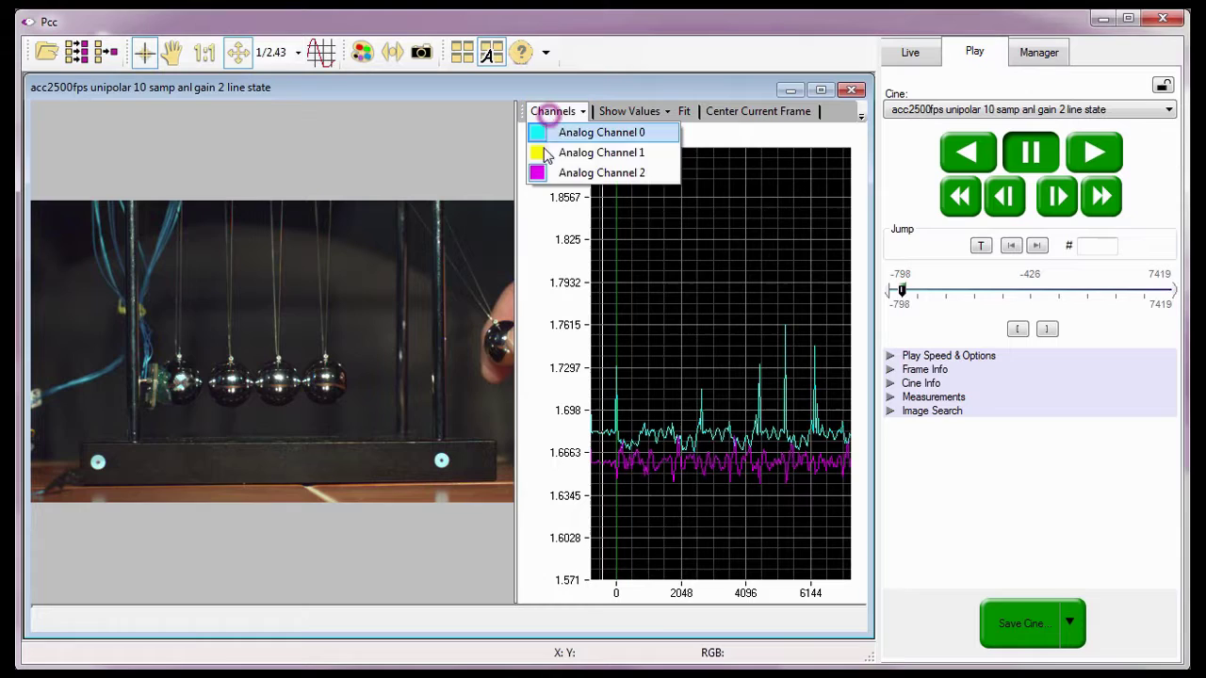
pyautogui.click(542, 175)
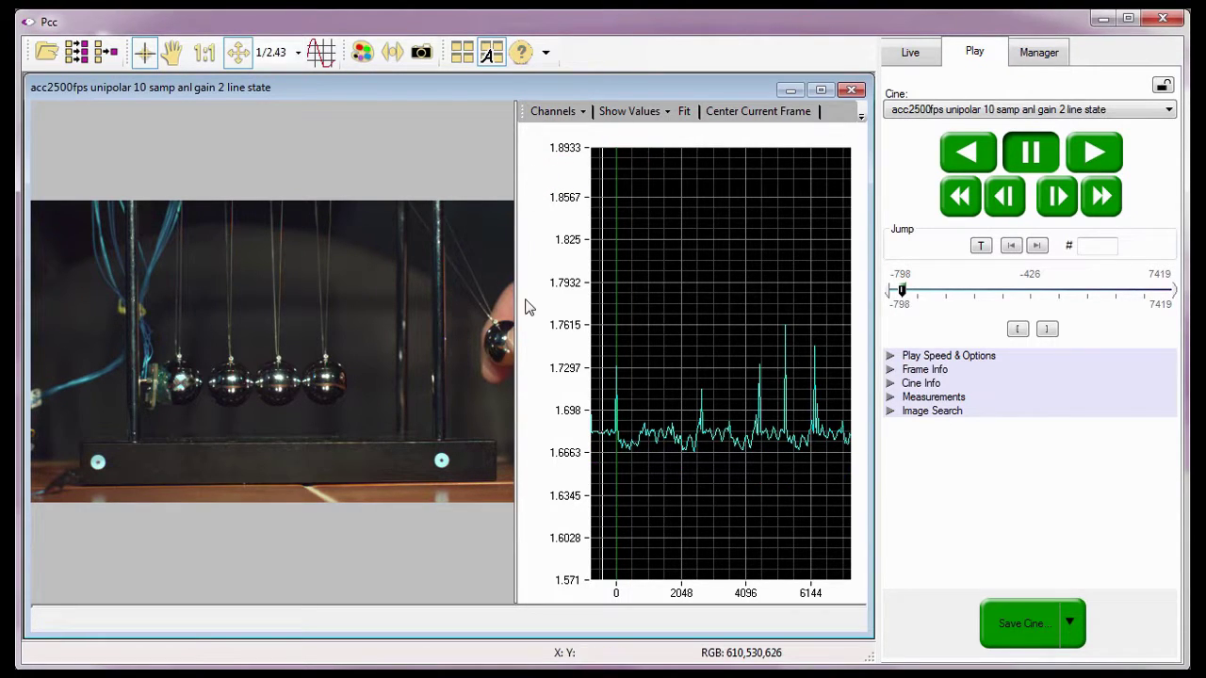
pyautogui.click(535, 311)
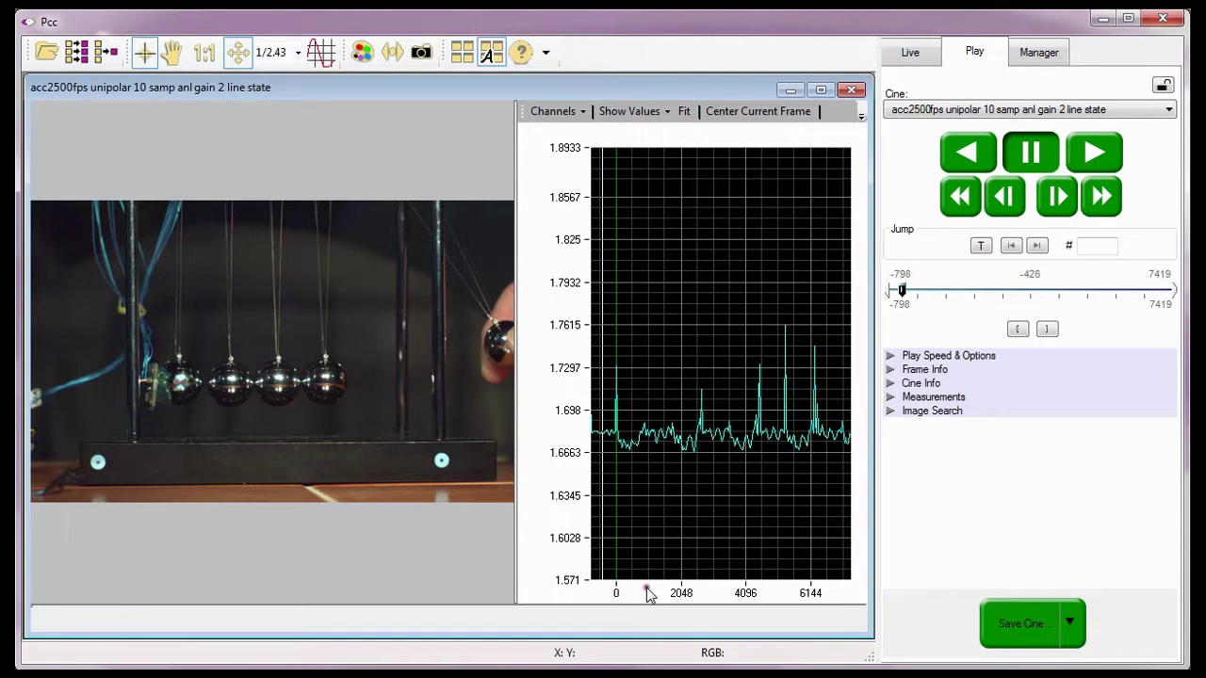
pyautogui.click(648, 591)
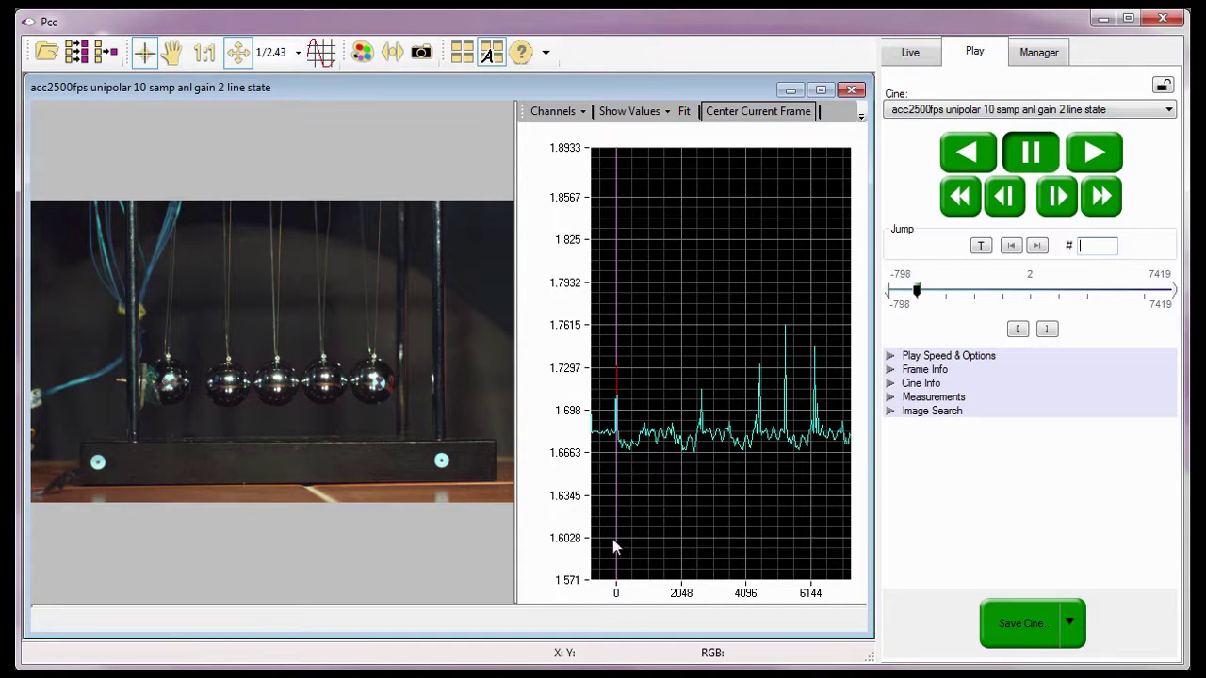
pyautogui.click(628, 111)
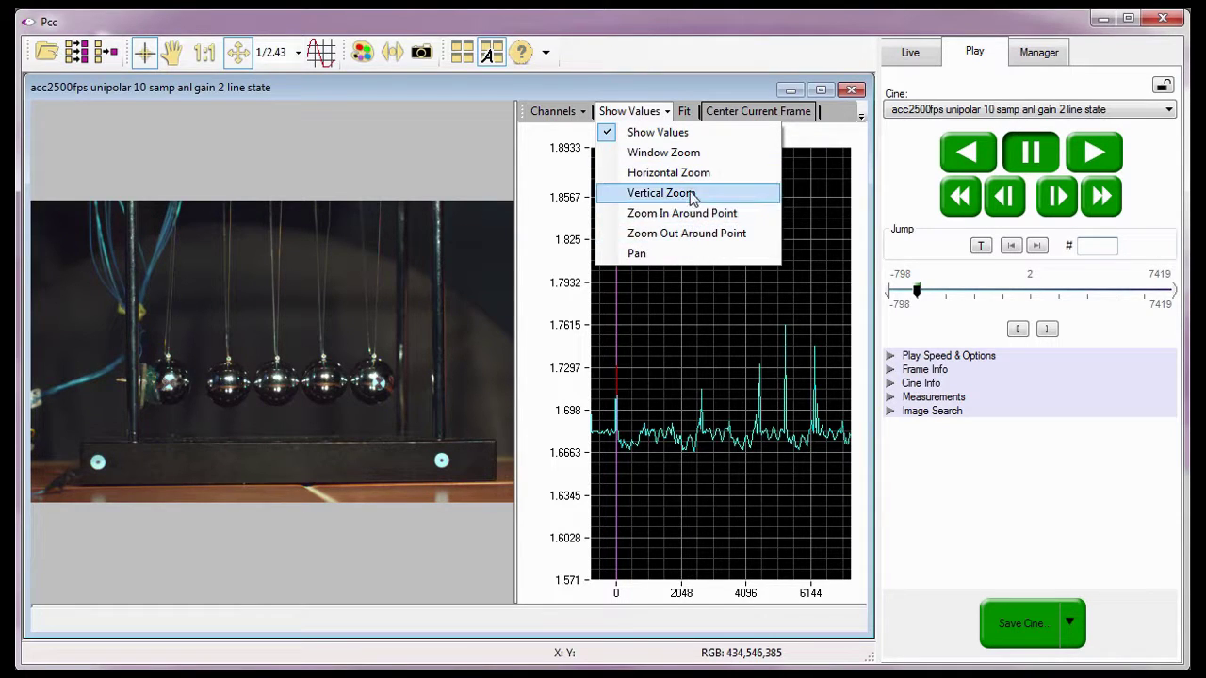
# Window-zoom onto the spike near frame 0, then horizontally zoom to about -256 to 512
pyautogui.click(764, 156)
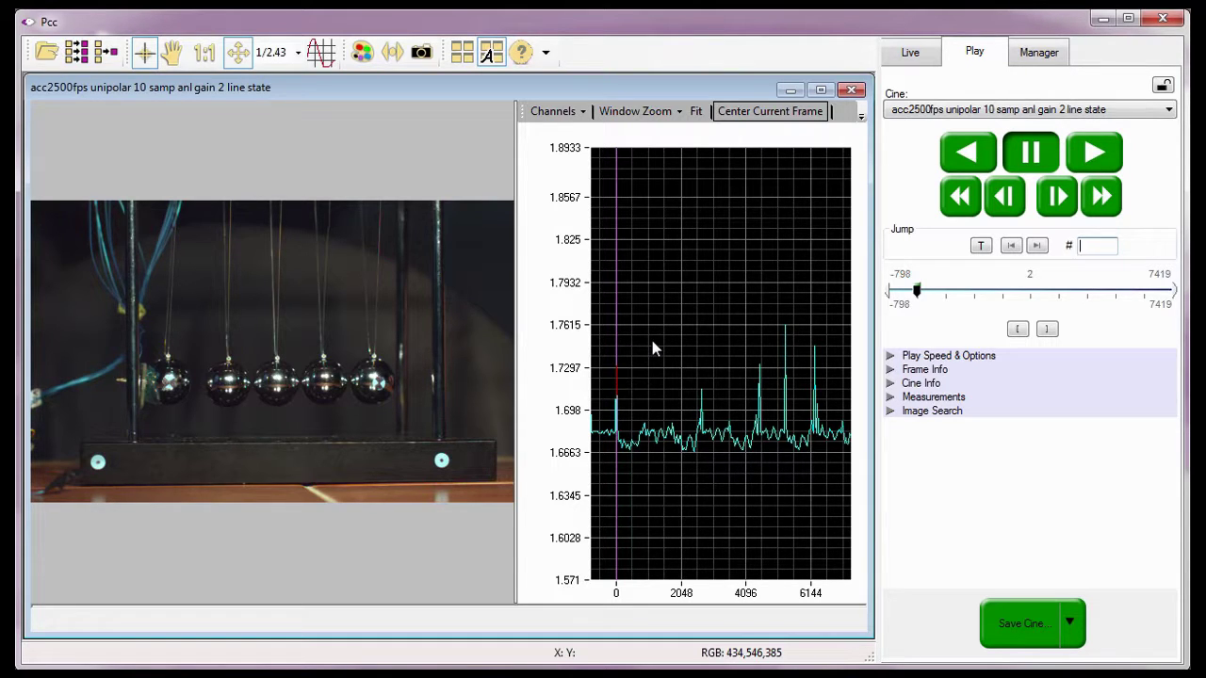
pyautogui.moveTo(652, 345); pyautogui.dragTo(581, 475)
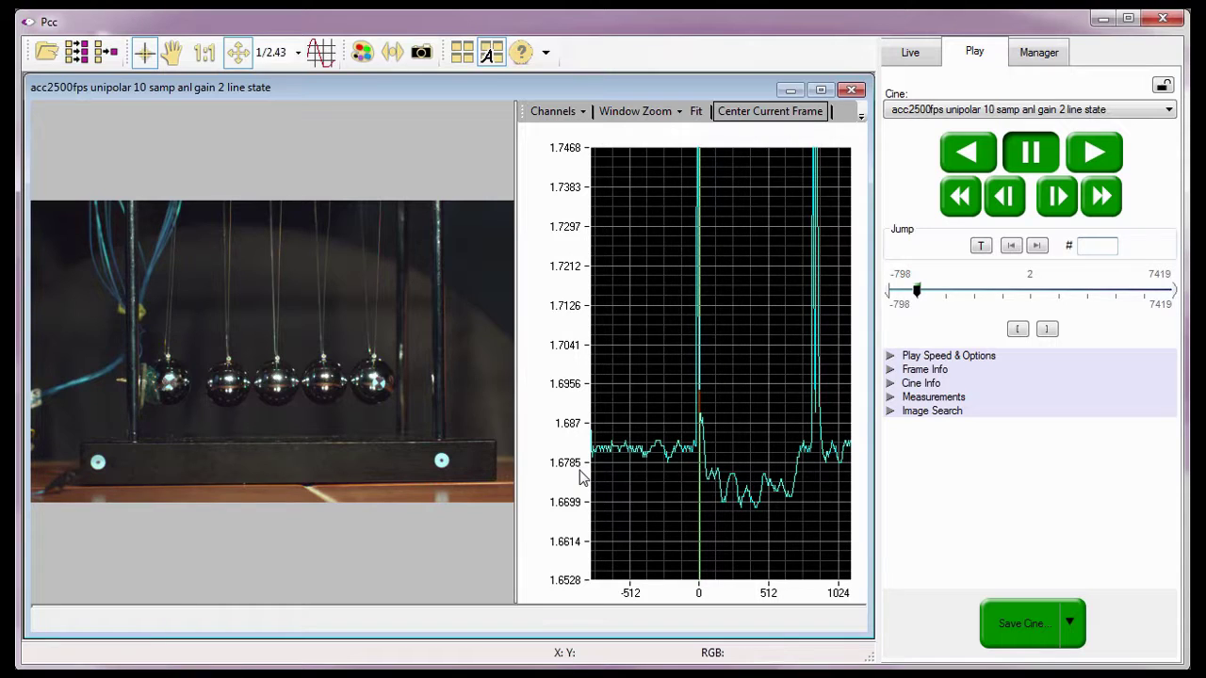
pyautogui.click(664, 114)
pyautogui.click(670, 174)
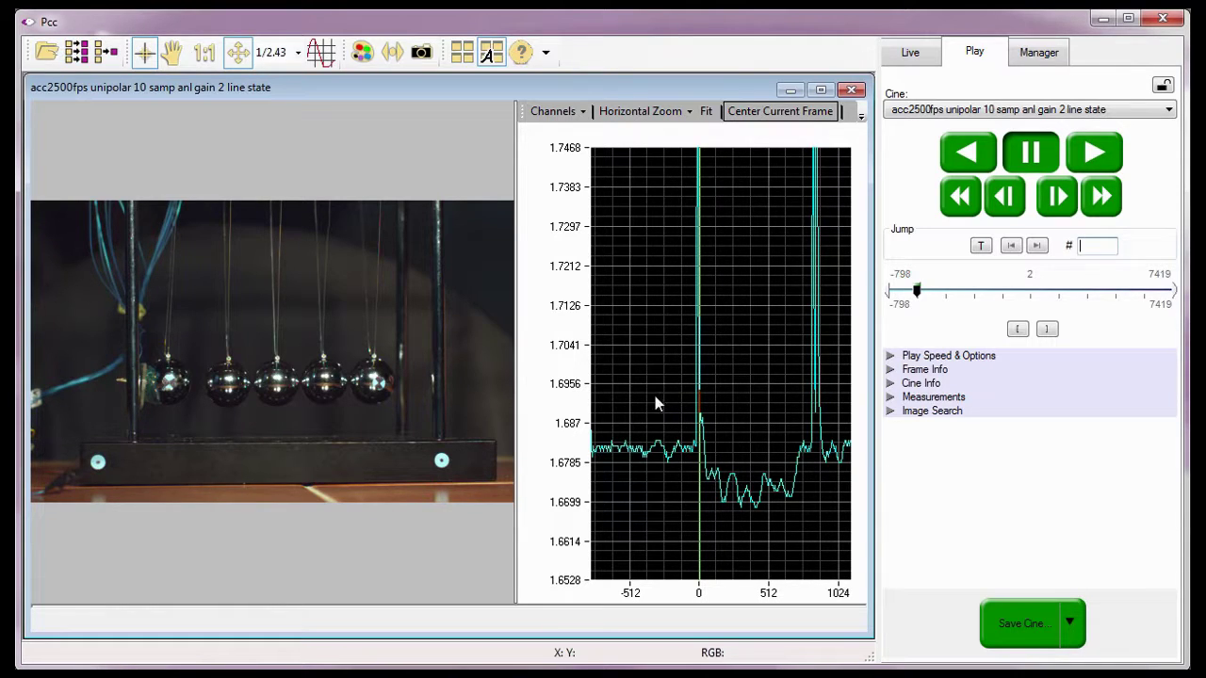
pyautogui.moveTo(655, 403)
pyautogui.mouseDown()
pyautogui.moveTo(684, 450)
pyautogui.moveTo(774, 488)
pyautogui.mouseUp()
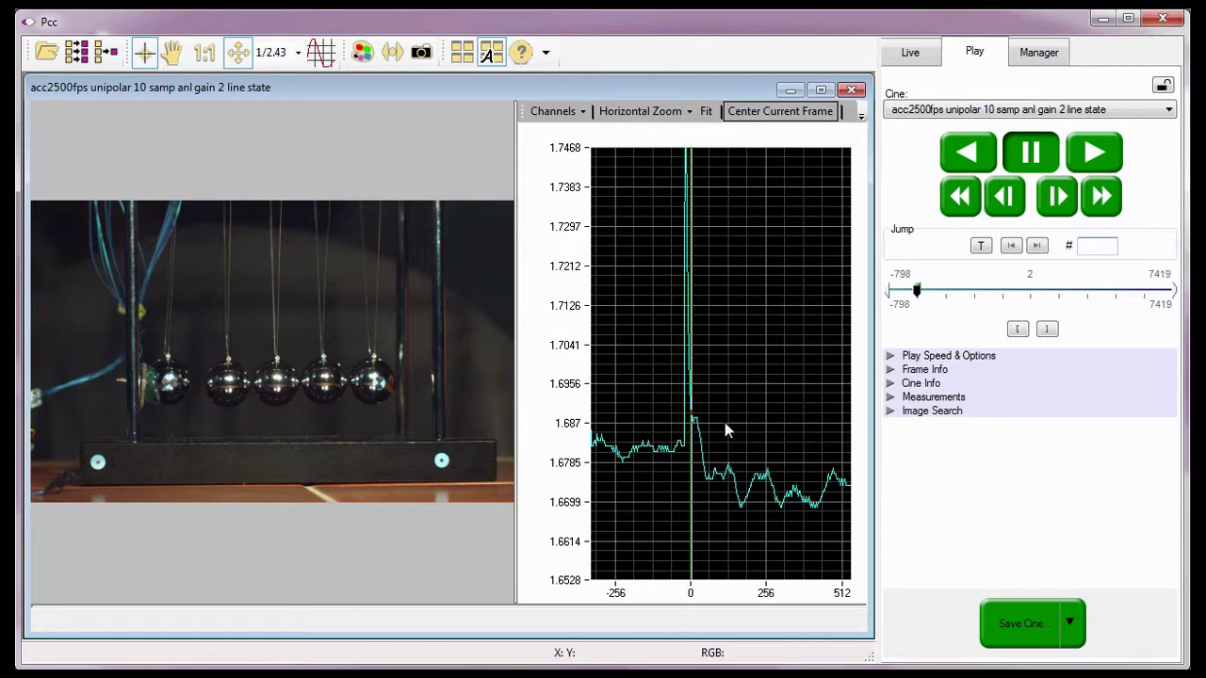
# Vertically zoom the graph's value range around the channel 0 trace
pyautogui.click(654, 110)
pyautogui.click(669, 194)
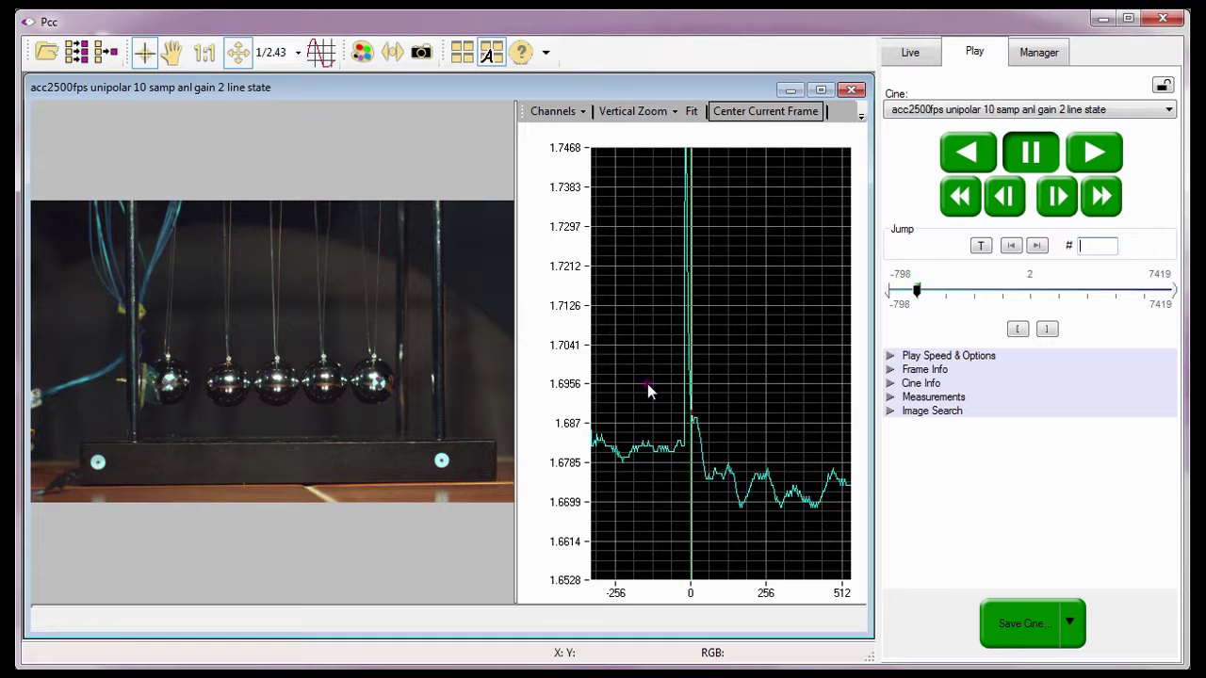
pyautogui.moveTo(647, 384)
pyautogui.mouseDown()
pyautogui.moveTo(691, 463)
pyautogui.moveTo(699, 525)
pyautogui.mouseUp()
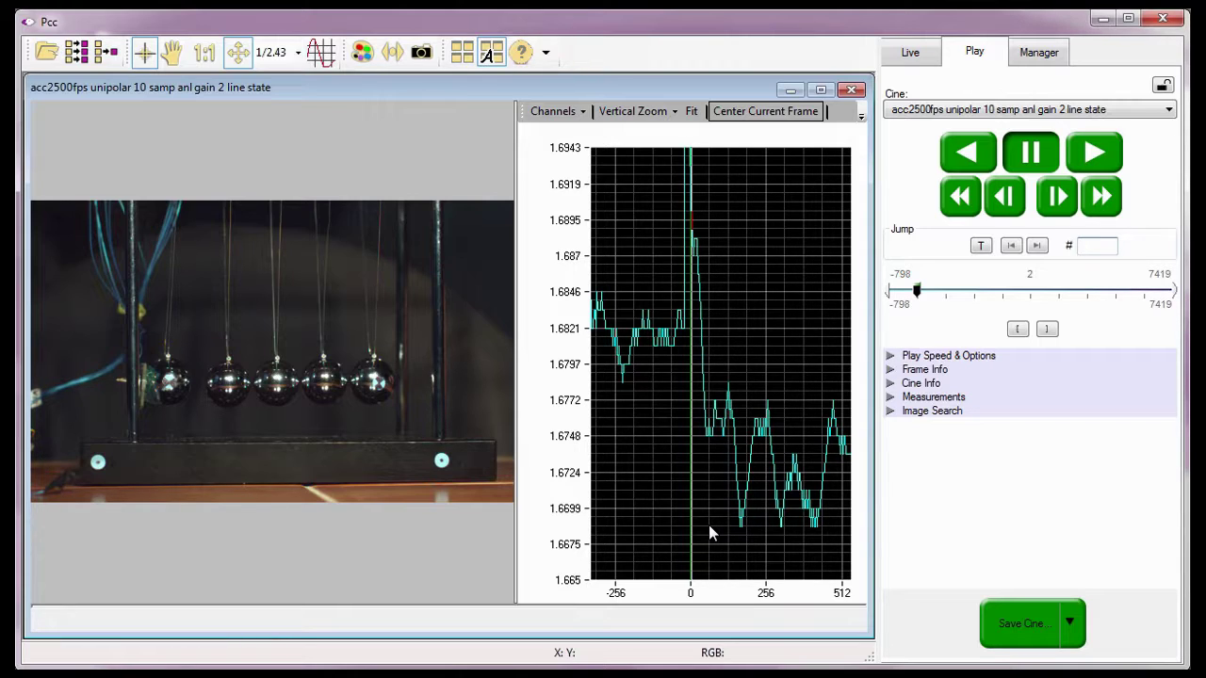
# Zoom in twice around the peak just after frame 0
pyautogui.click(639, 113)
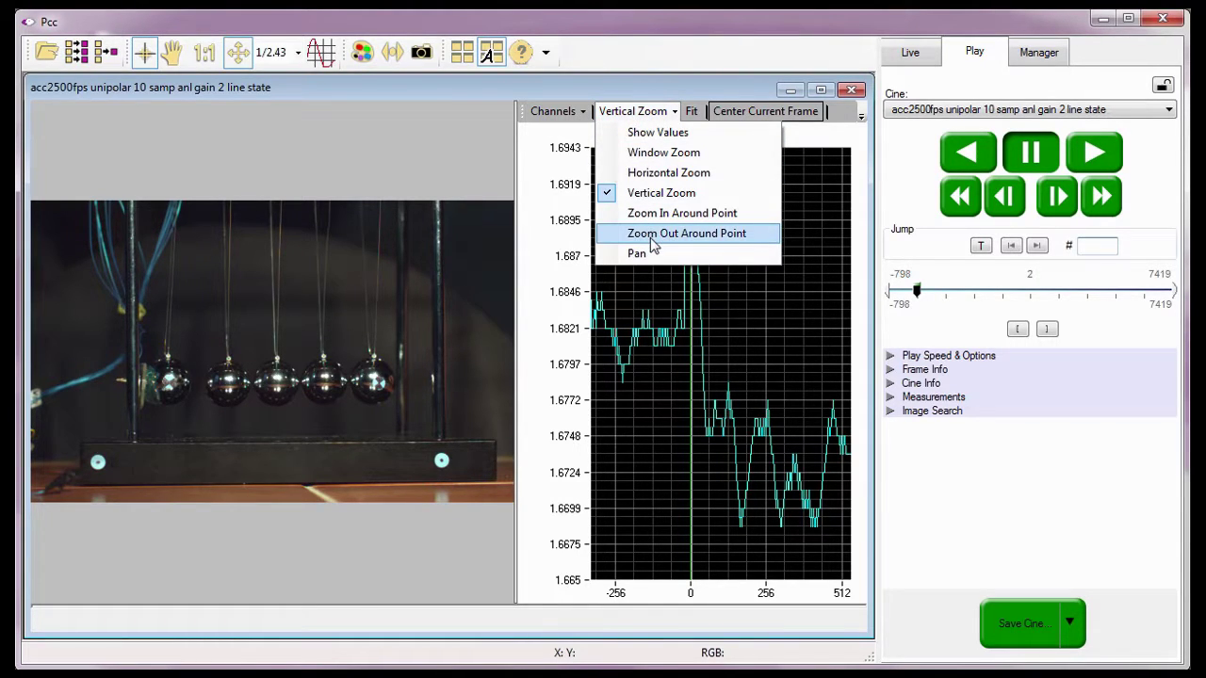
pyautogui.click(648, 214)
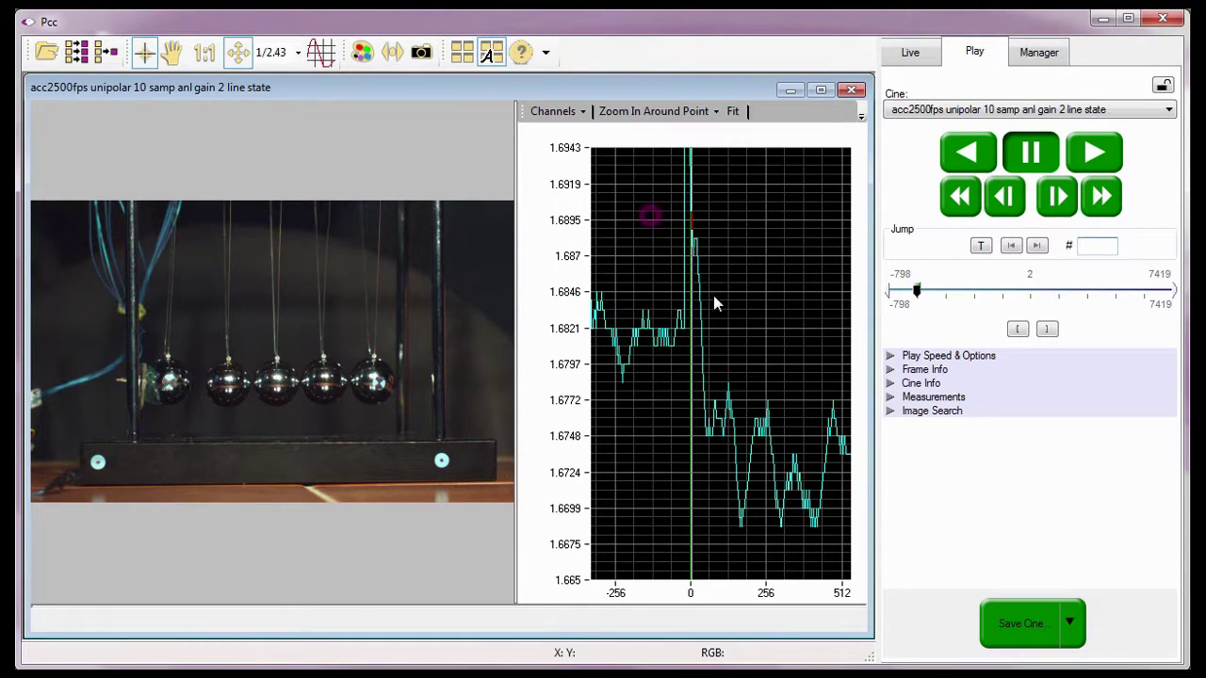
pyautogui.click(691, 231)
pyautogui.click(689, 202)
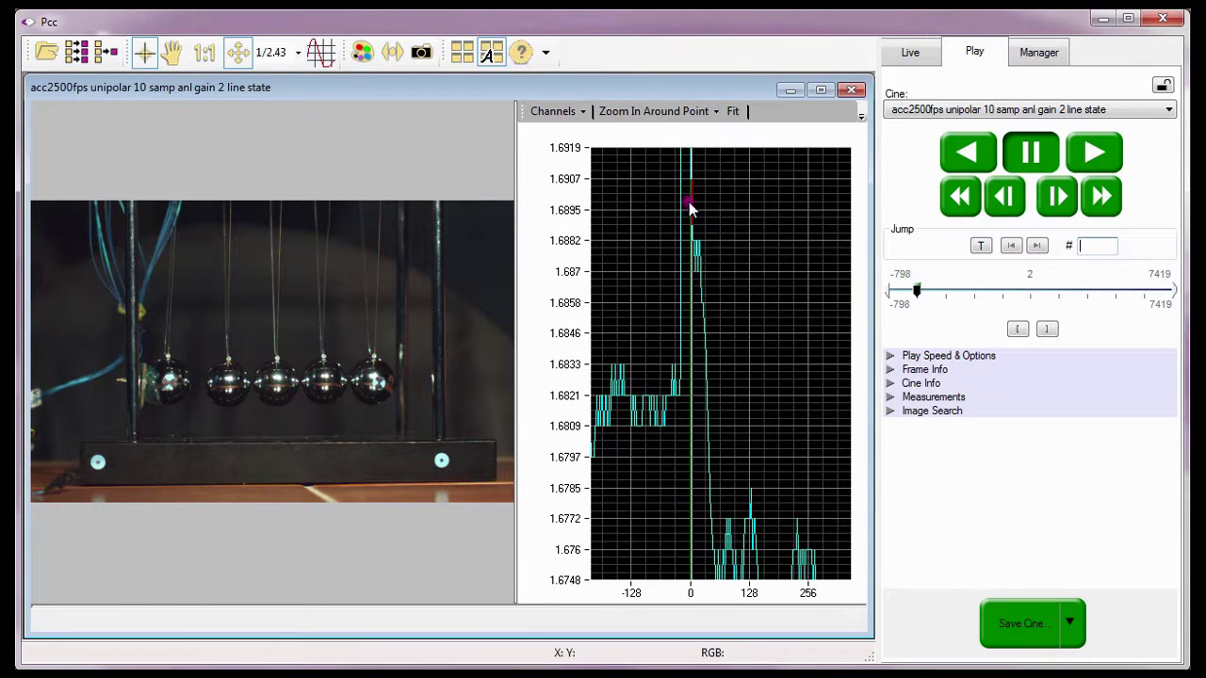
# Zoom back out twice around the peak using Zoom Out Around Point
pyautogui.click(639, 112)
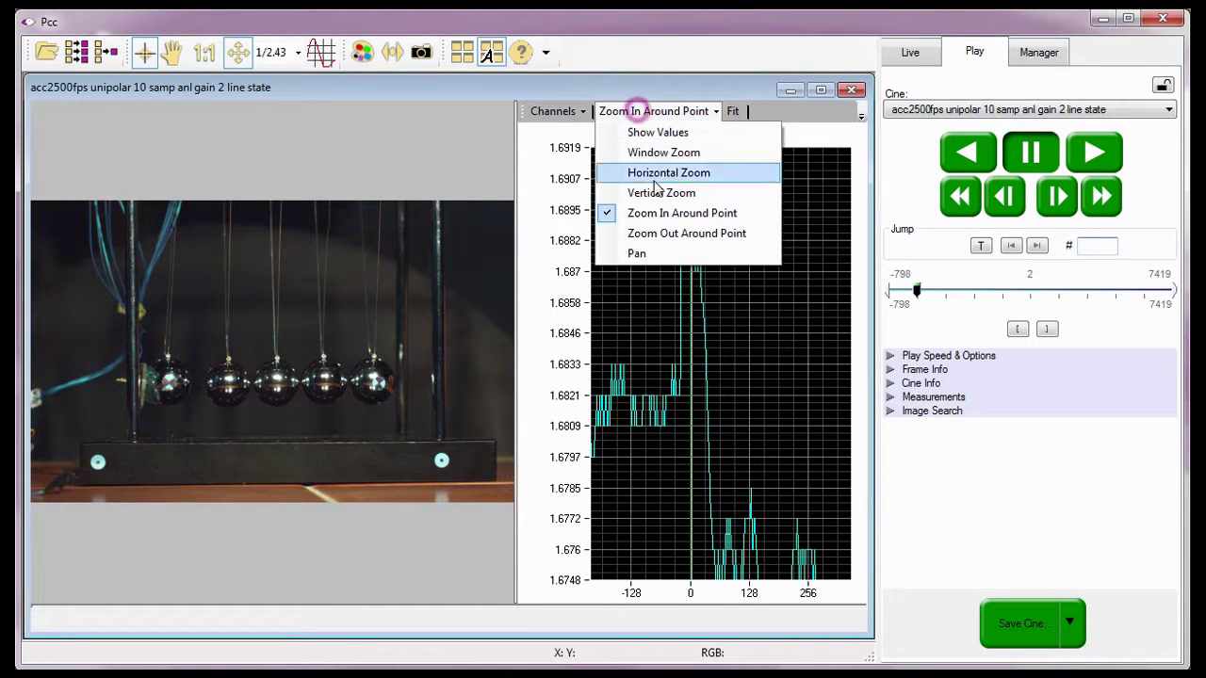
pyautogui.click(657, 235)
pyautogui.click(694, 226)
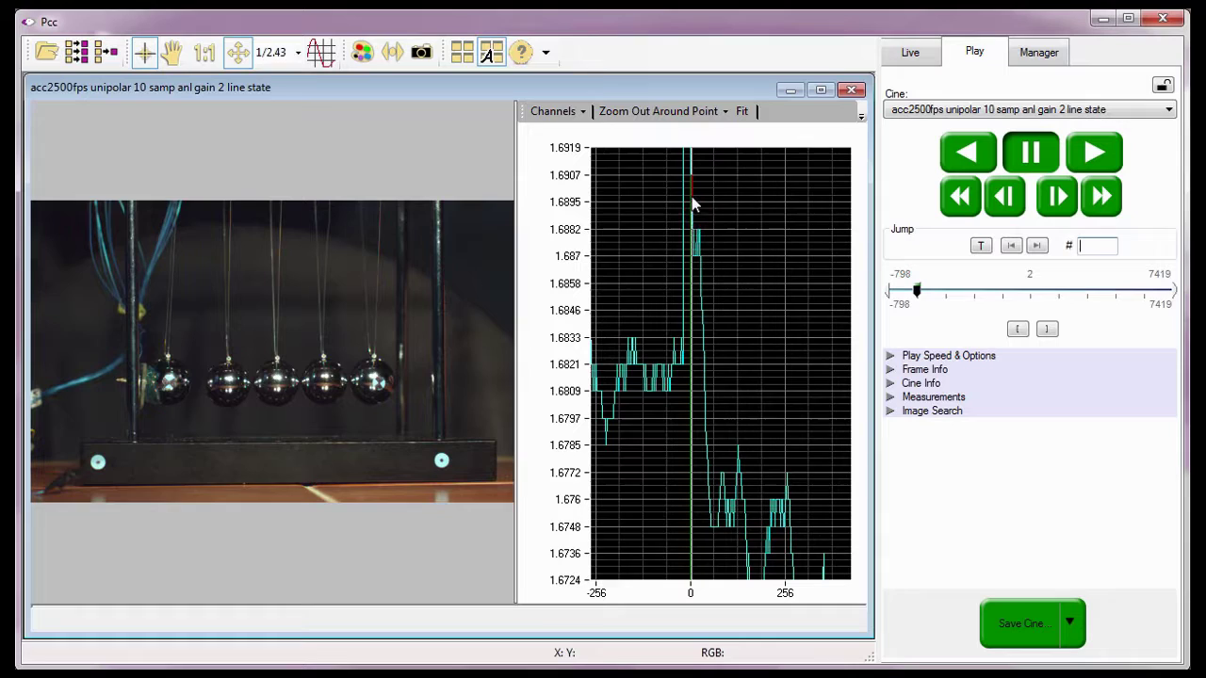
pyautogui.click(692, 200)
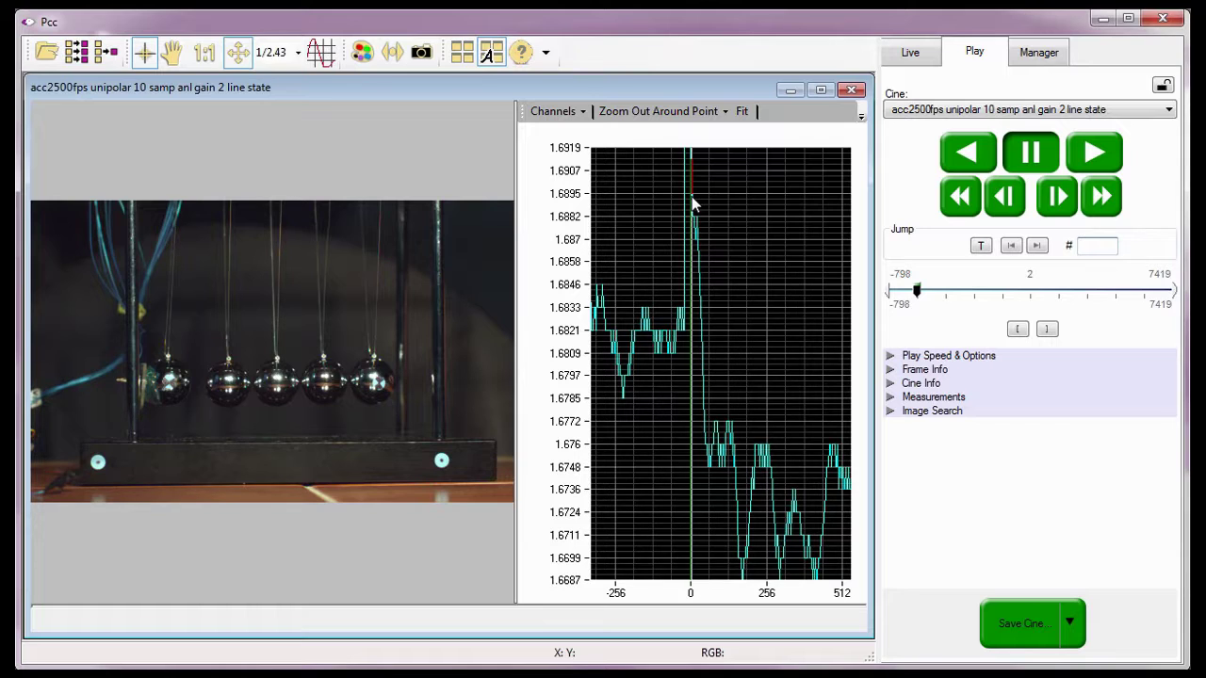
pyautogui.click(694, 111)
# Switch the graph to Pan and drag the value axis to about 1.6711–1.6943
pyautogui.click(659, 253)
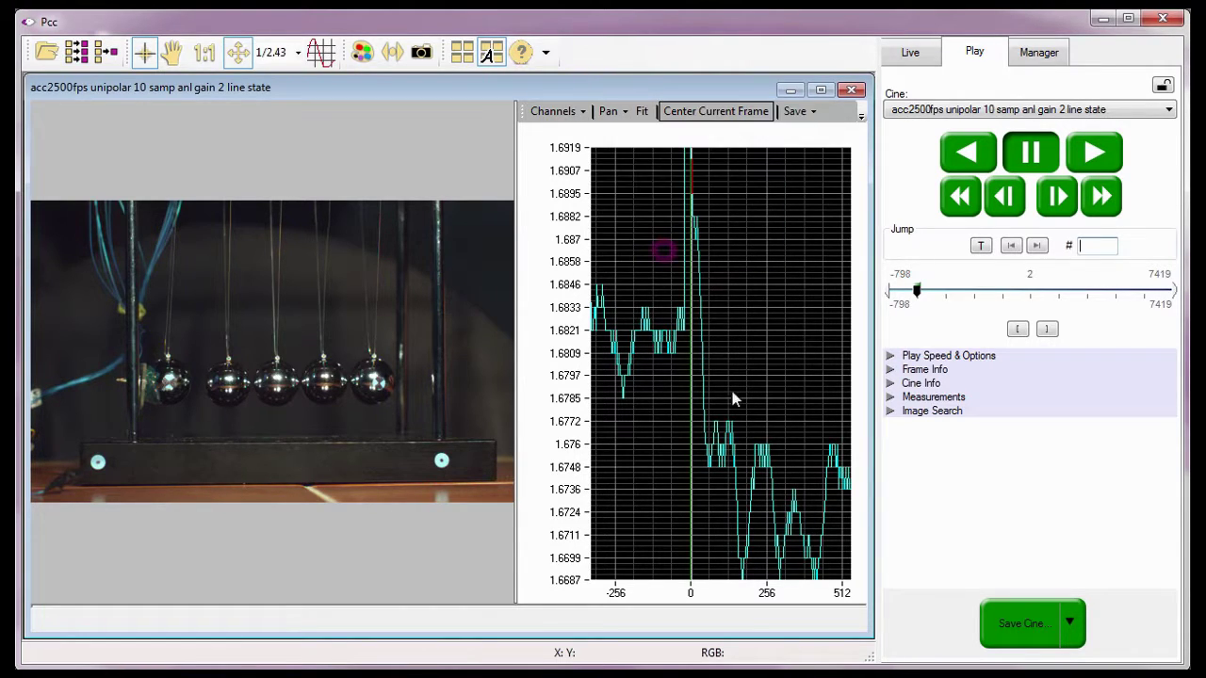
pyautogui.moveTo(755, 438)
pyautogui.mouseDown()
pyautogui.moveTo(754, 412)
pyautogui.moveTo(743, 447)
pyautogui.moveTo(716, 455)
pyautogui.moveTo(761, 455)
pyautogui.mouseUp()
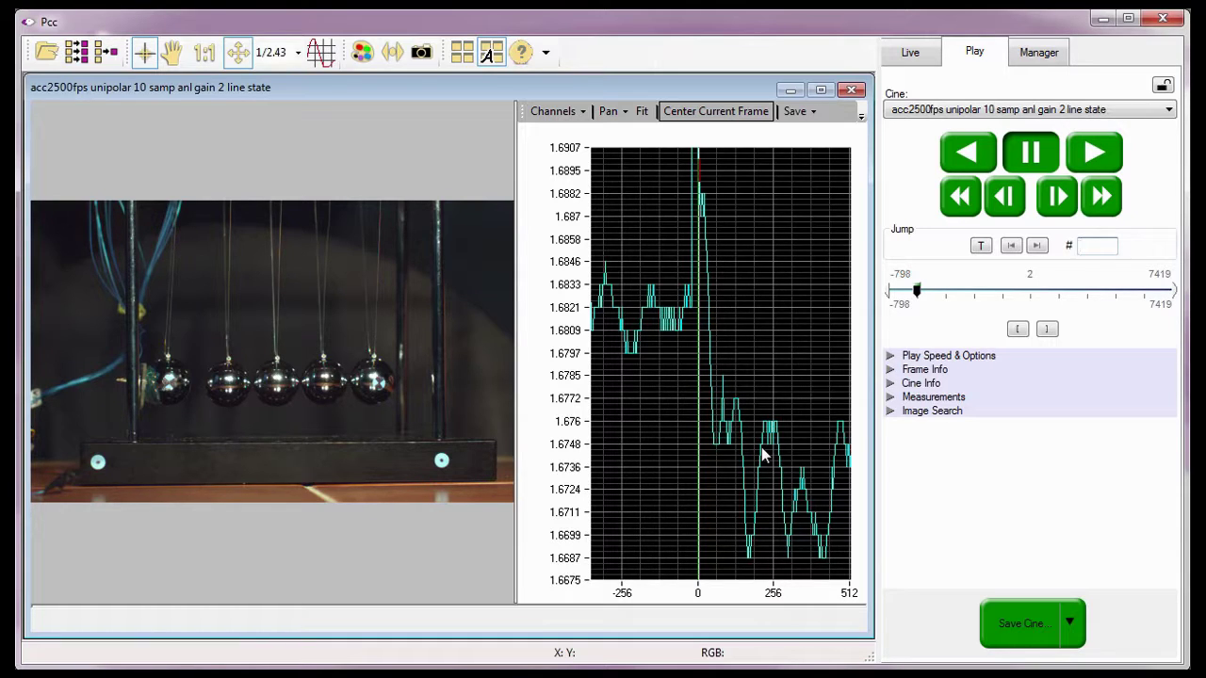
pyautogui.moveTo(722, 227); pyautogui.dragTo(725, 304)
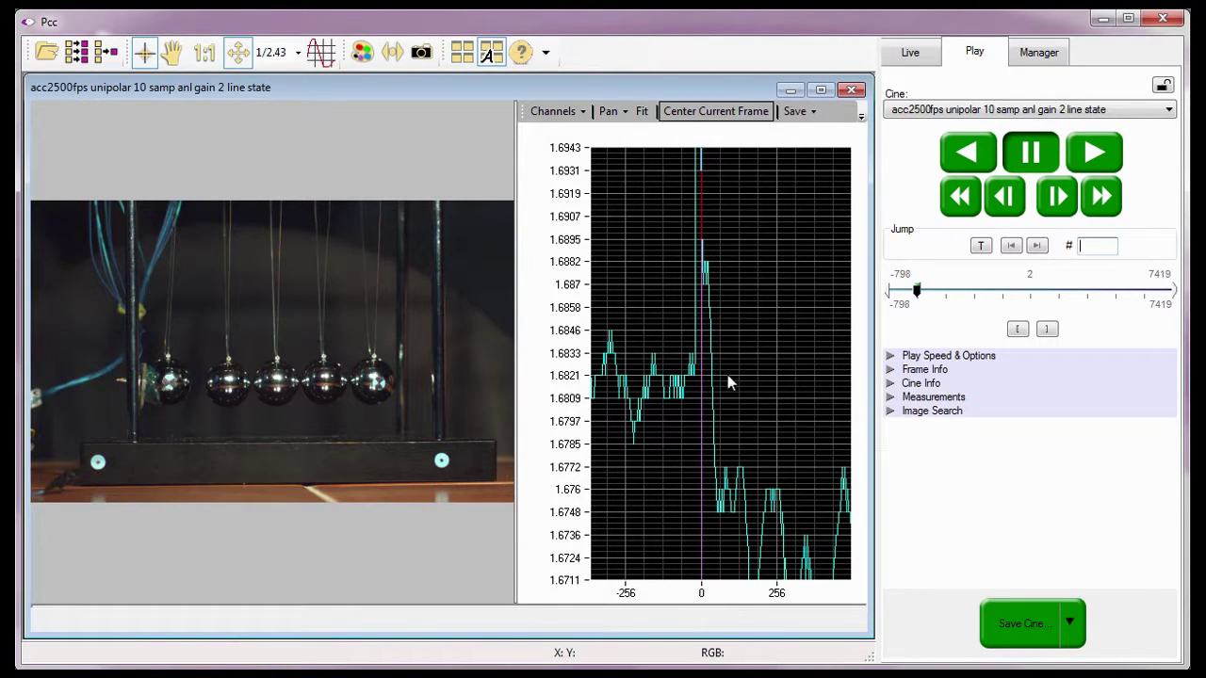
# Horizontally zoom the time axis repeatedly, narrowing it to about frames -8 to 10
pyautogui.click(622, 111)
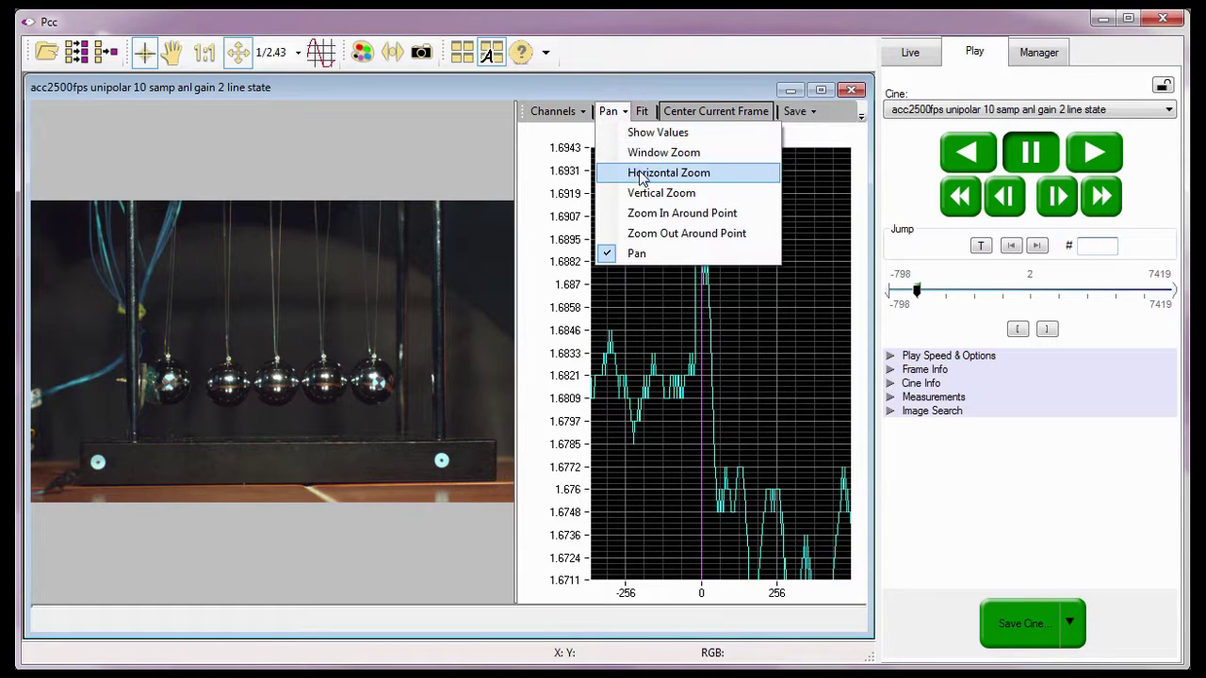
pyautogui.click(643, 171)
pyautogui.moveTo(651, 449); pyautogui.dragTo(796, 502)
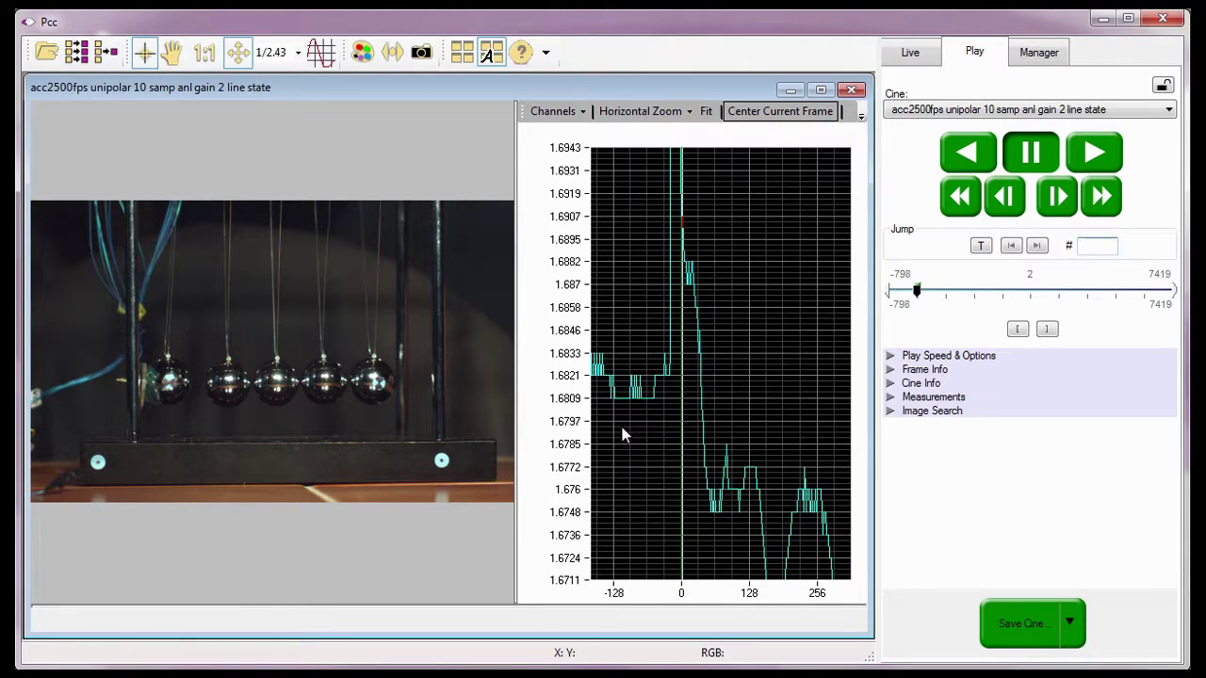
pyautogui.moveTo(622, 431); pyautogui.dragTo(758, 485)
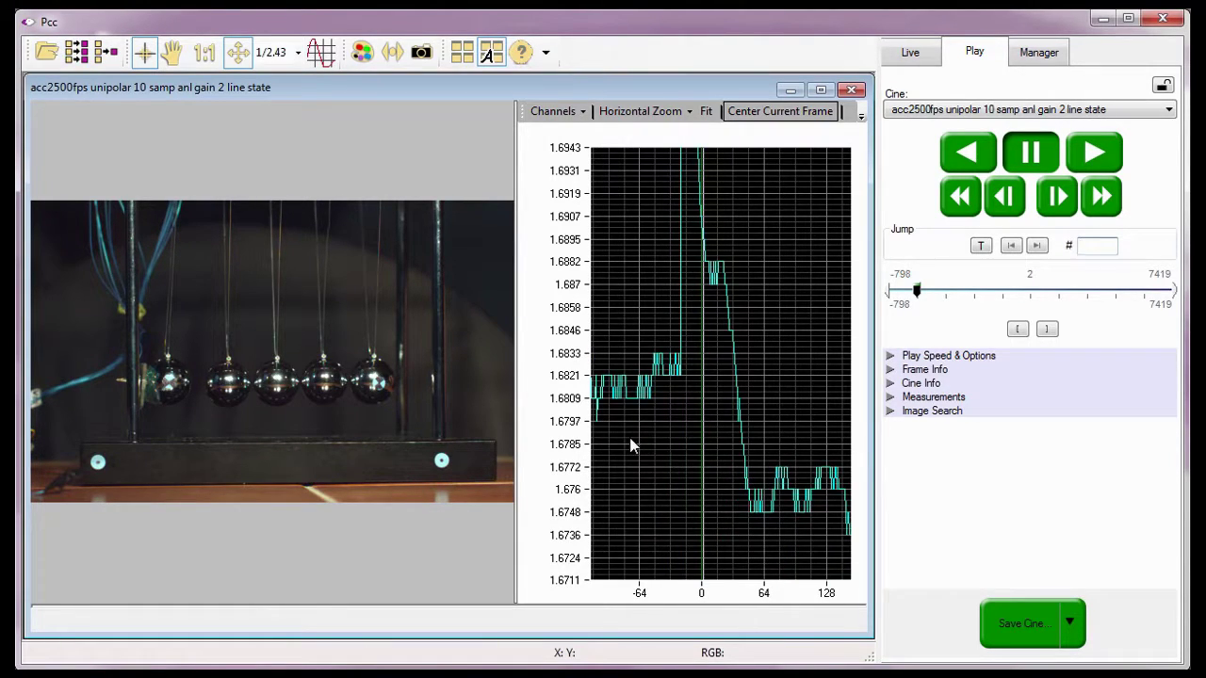
pyautogui.moveTo(630, 443); pyautogui.dragTo(772, 509)
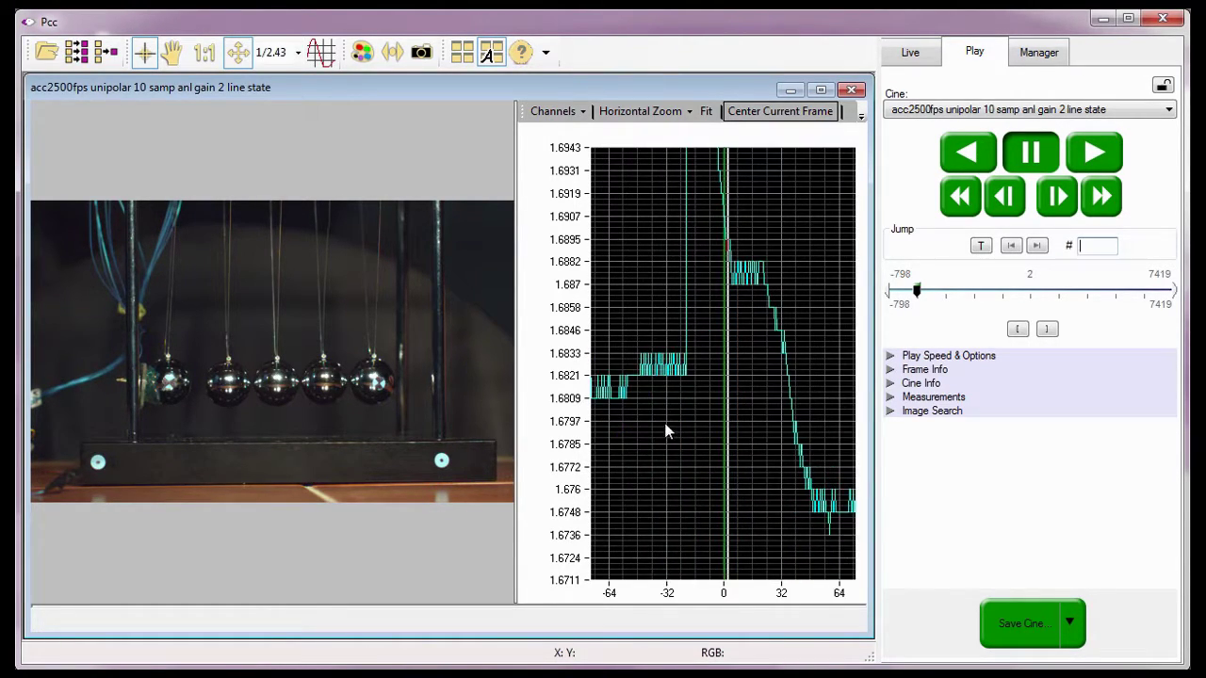
pyautogui.moveTo(646, 356)
pyautogui.mouseDown()
pyautogui.moveTo(732, 465)
pyautogui.moveTo(848, 505)
pyautogui.mouseUp()
pyautogui.moveTo(611, 421); pyautogui.dragTo(838, 490)
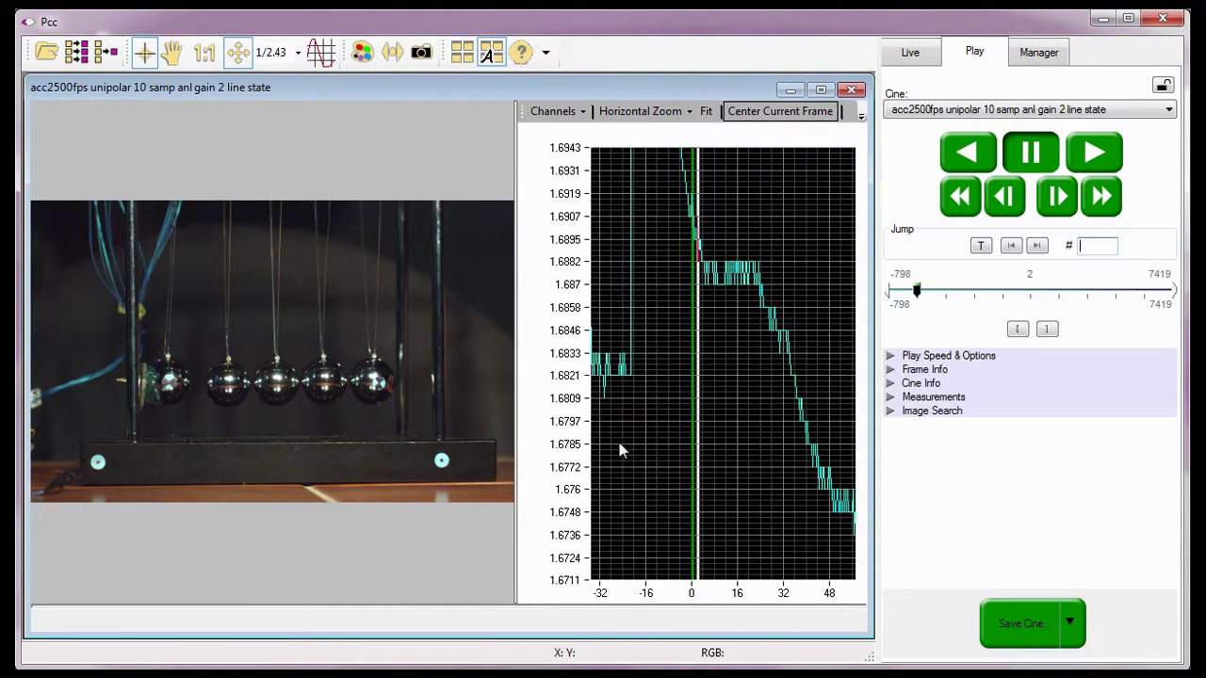
pyautogui.moveTo(626, 404)
pyautogui.mouseDown()
pyautogui.moveTo(722, 463)
pyautogui.moveTo(837, 494)
pyautogui.moveTo(689, 453)
pyautogui.moveTo(789, 486)
pyautogui.mouseUp()
pyautogui.moveTo(599, 416)
pyautogui.mouseDown()
pyautogui.moveTo(780, 484)
pyautogui.moveTo(727, 453)
pyautogui.moveTo(829, 408)
pyautogui.mouseUp()
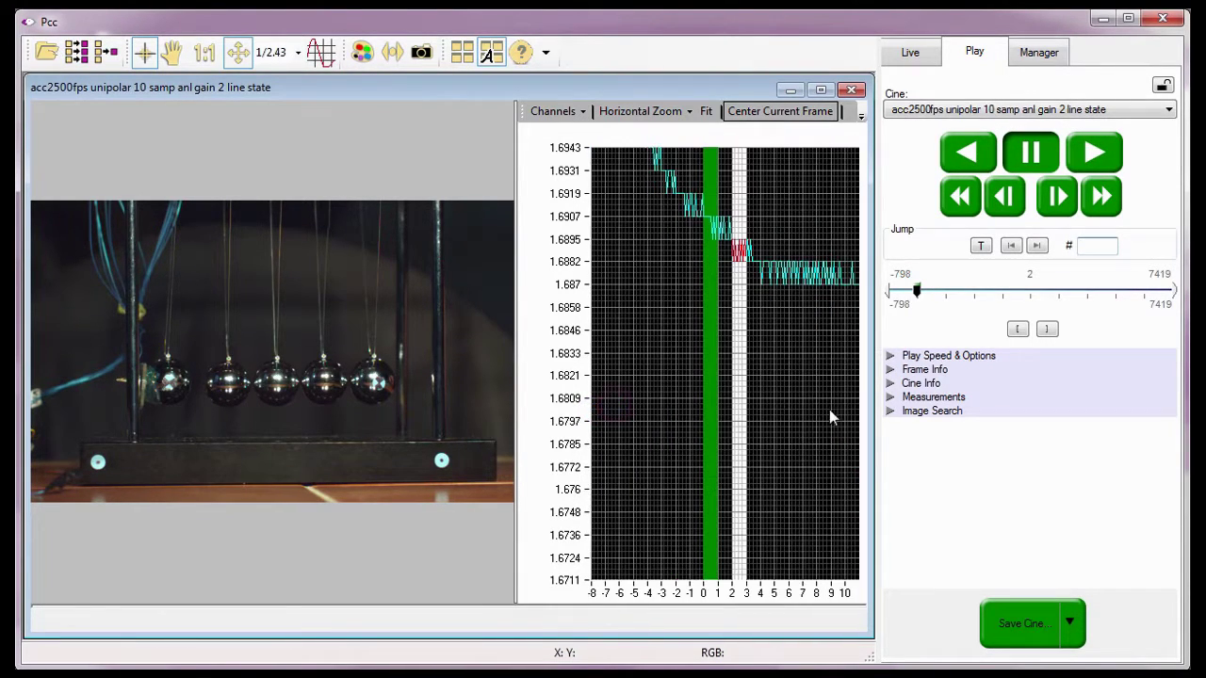
pyautogui.click(1061, 200)
pyautogui.click(1063, 204)
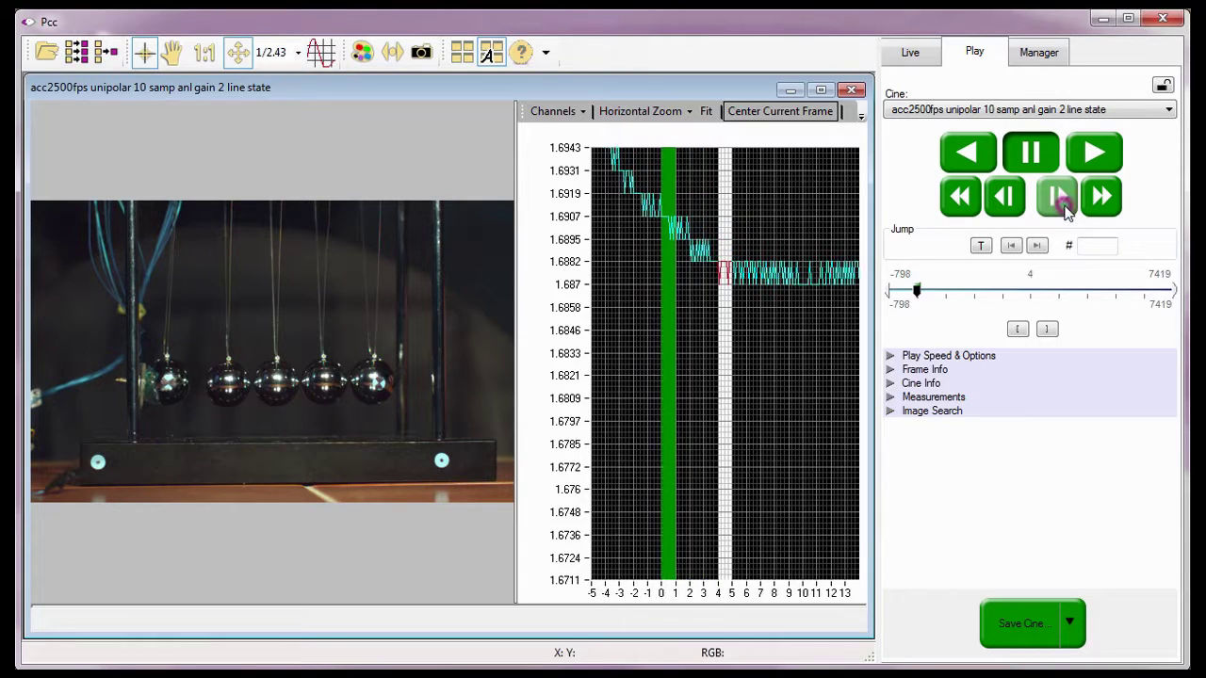
pyautogui.click(1064, 209)
pyautogui.click(1006, 200)
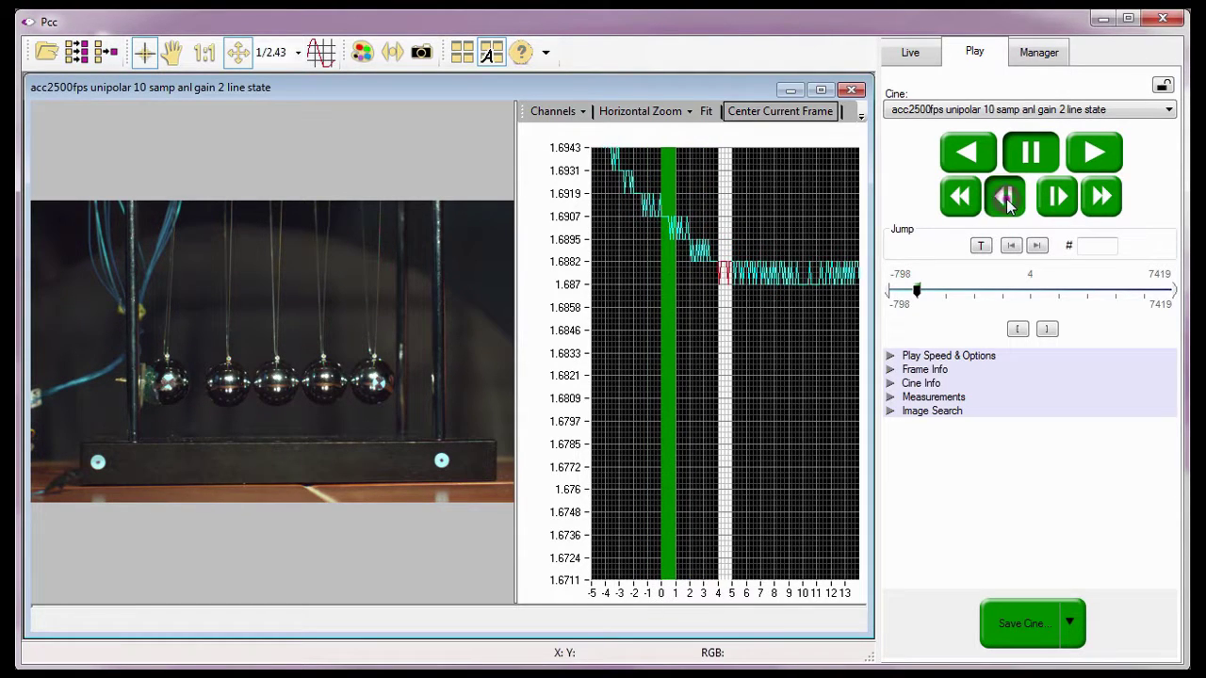
pyautogui.click(1006, 203)
pyautogui.click(1006, 200)
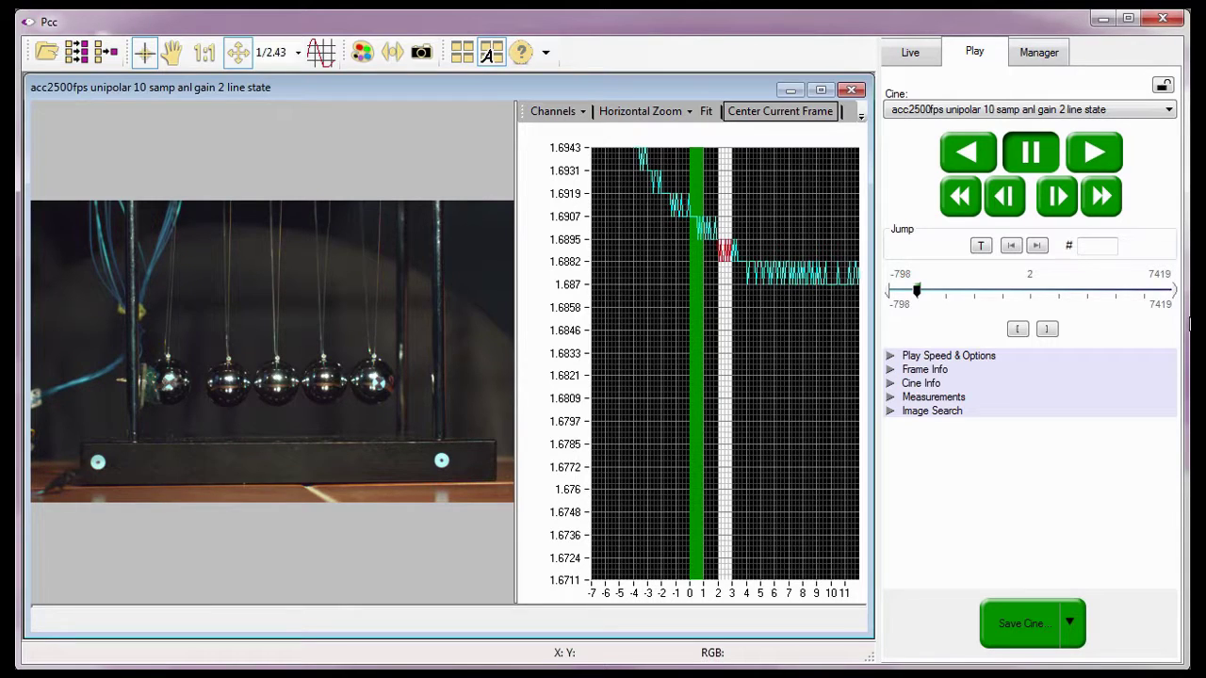
# Place a reference line on the graph and wheel-zoom the time axis to -1 to 5
pyautogui.click(671, 209)
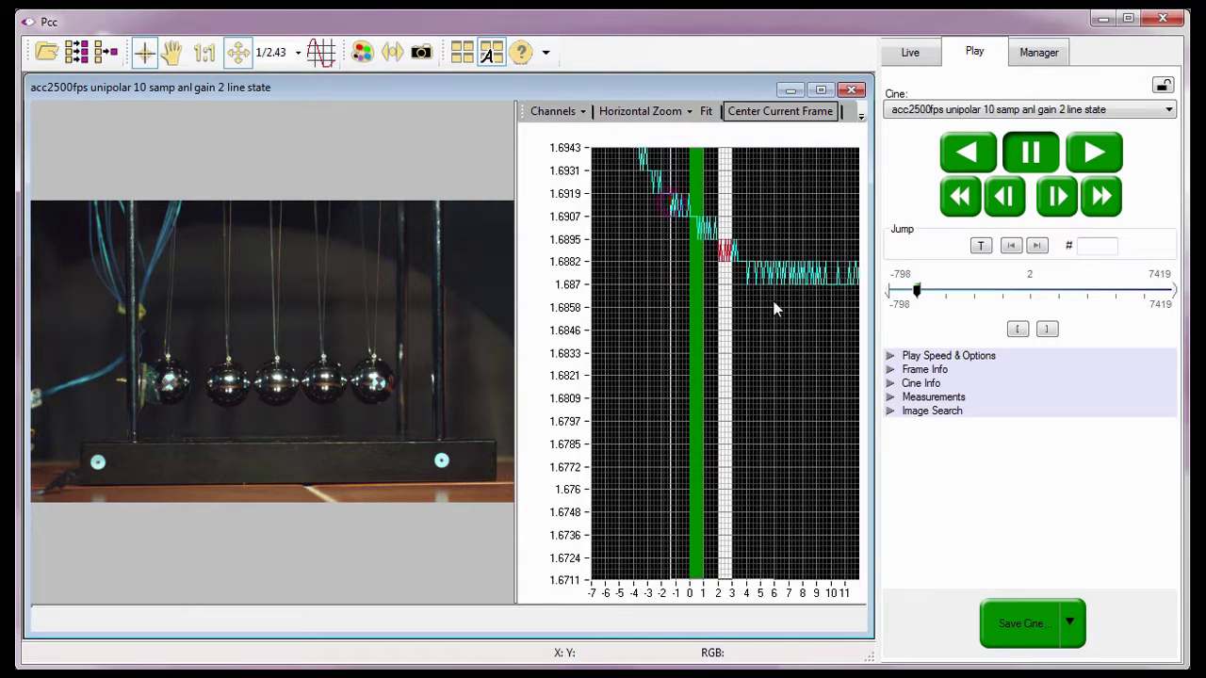
pyautogui.scroll(3, 774, 309)
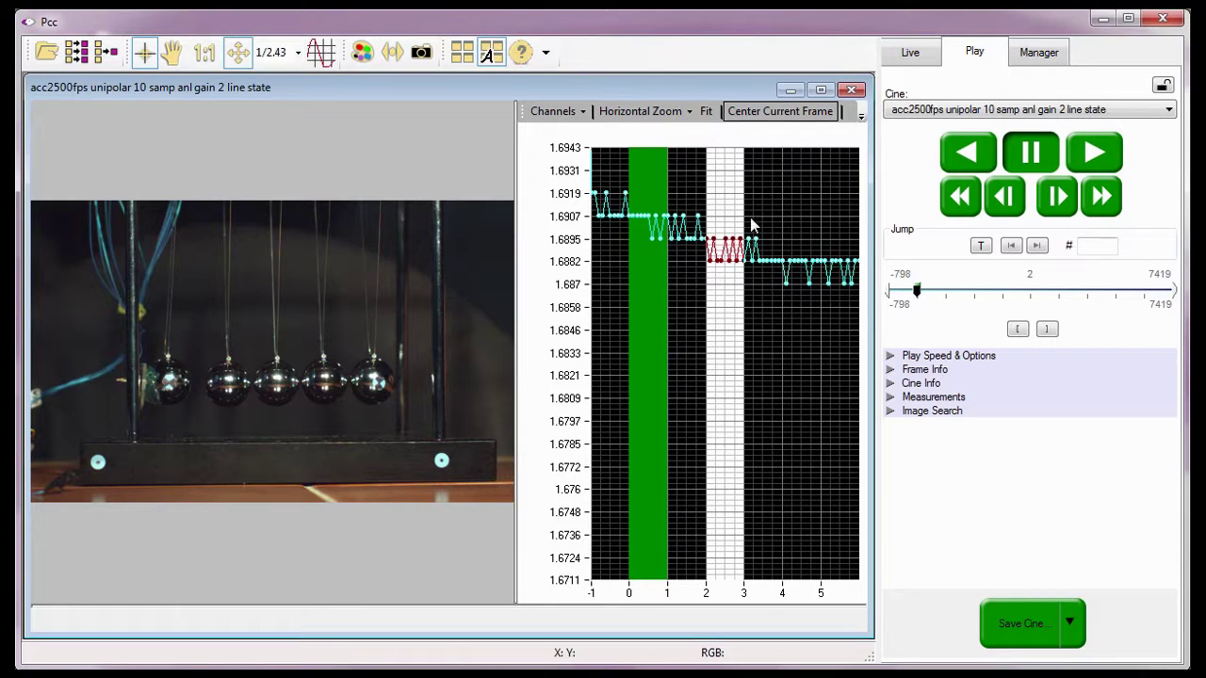
# Enable Show Values and read a sample point's frame, sample number and voltage
pyautogui.click(678, 112)
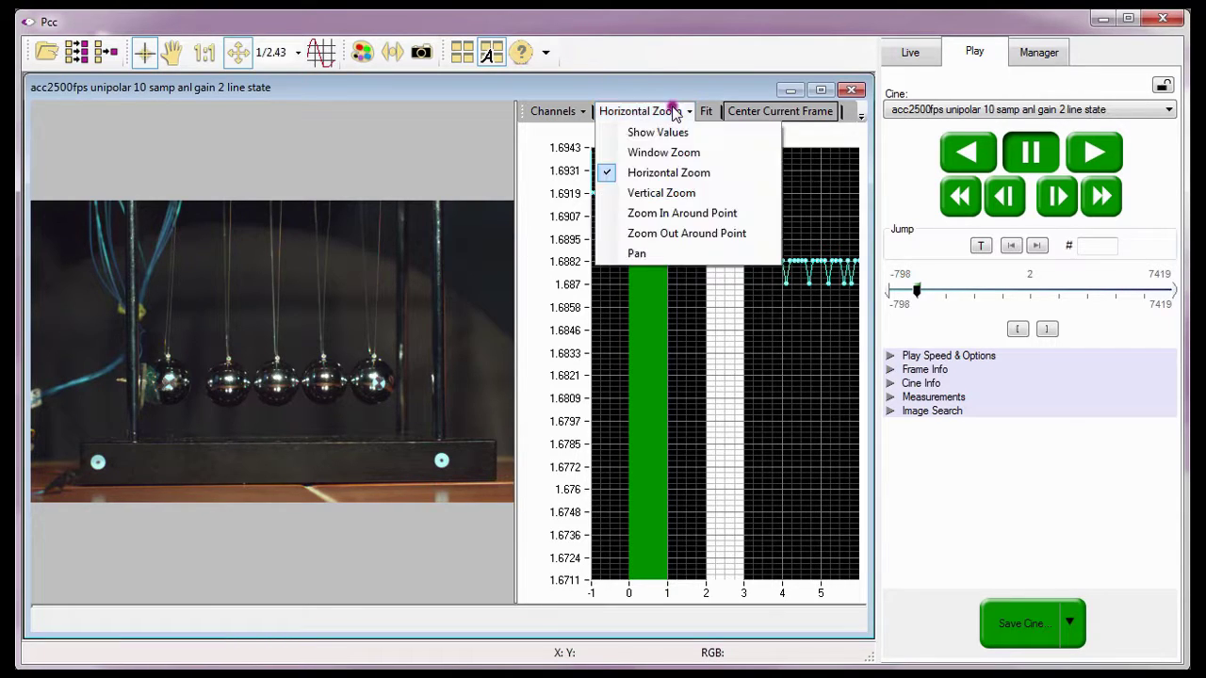
pyautogui.click(670, 134)
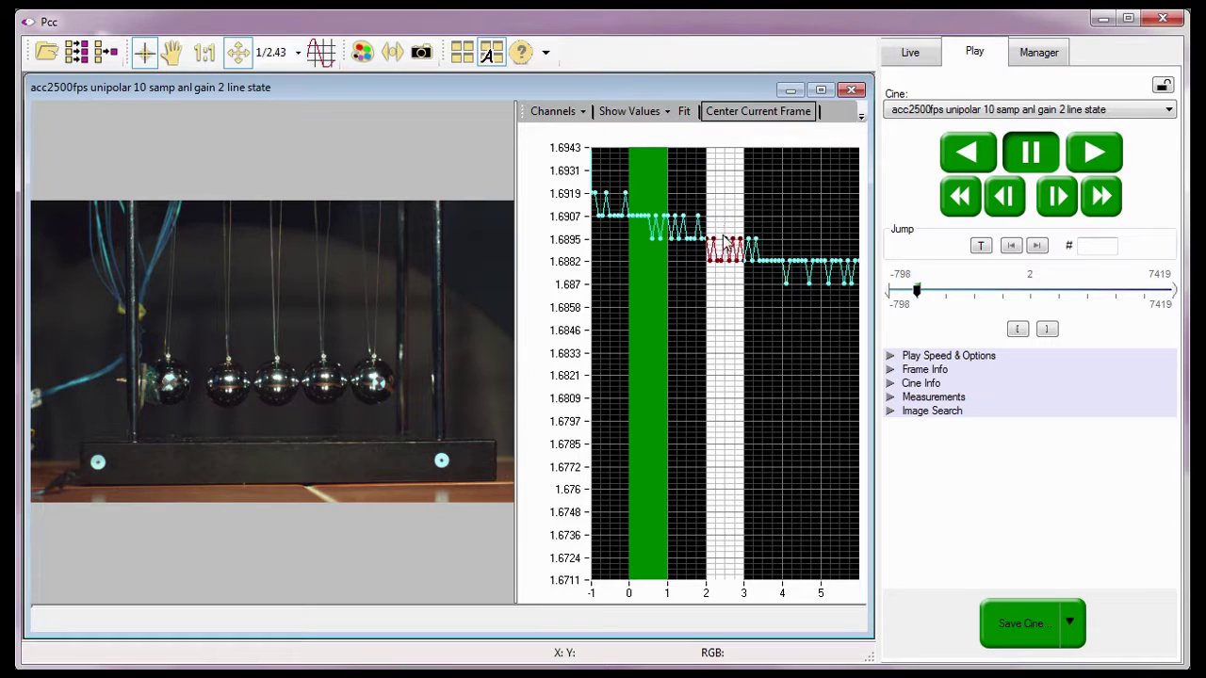
pyautogui.moveTo(733, 246)
# Jump the cine to frame 839
pyautogui.click(1083, 243)
pyautogui.write('839')
pyautogui.press('Return')
# Pan the graph to bring the accelerometer trace around 1.715–1.738 into view, then return to Show Values
pyautogui.click(638, 118)
pyautogui.click(647, 249)
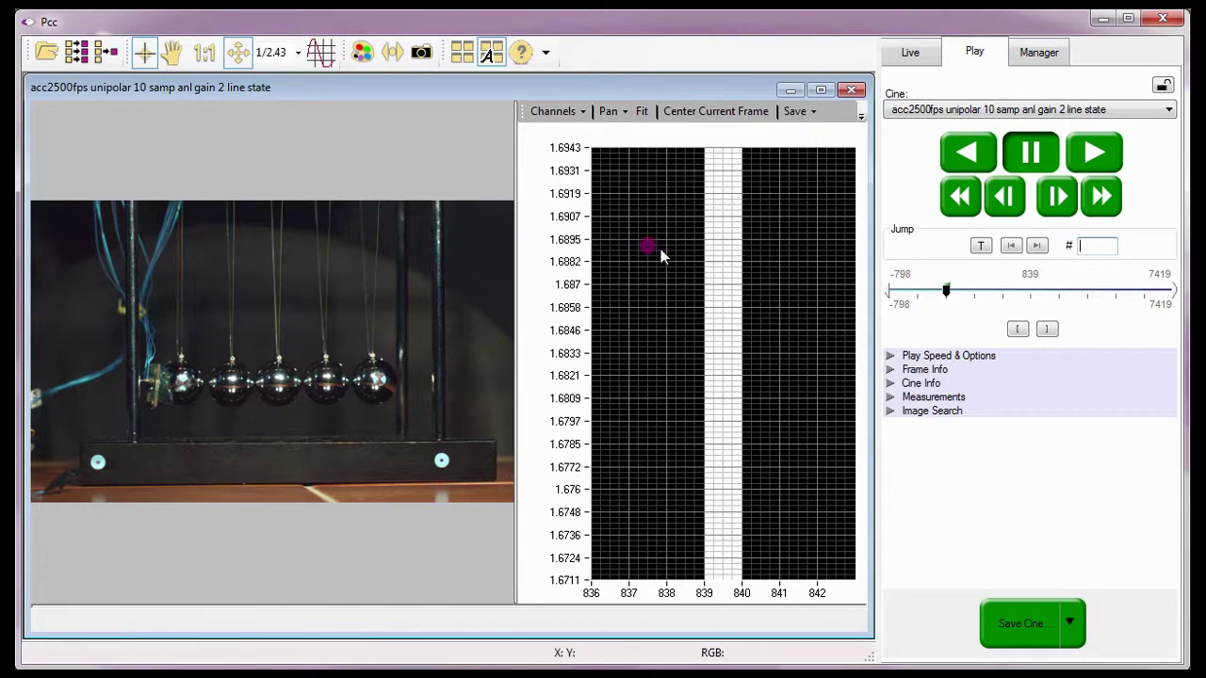
pyautogui.moveTo(722, 168); pyautogui.dragTo(711, 563)
pyautogui.moveTo(726, 202); pyautogui.dragTo(726, 612)
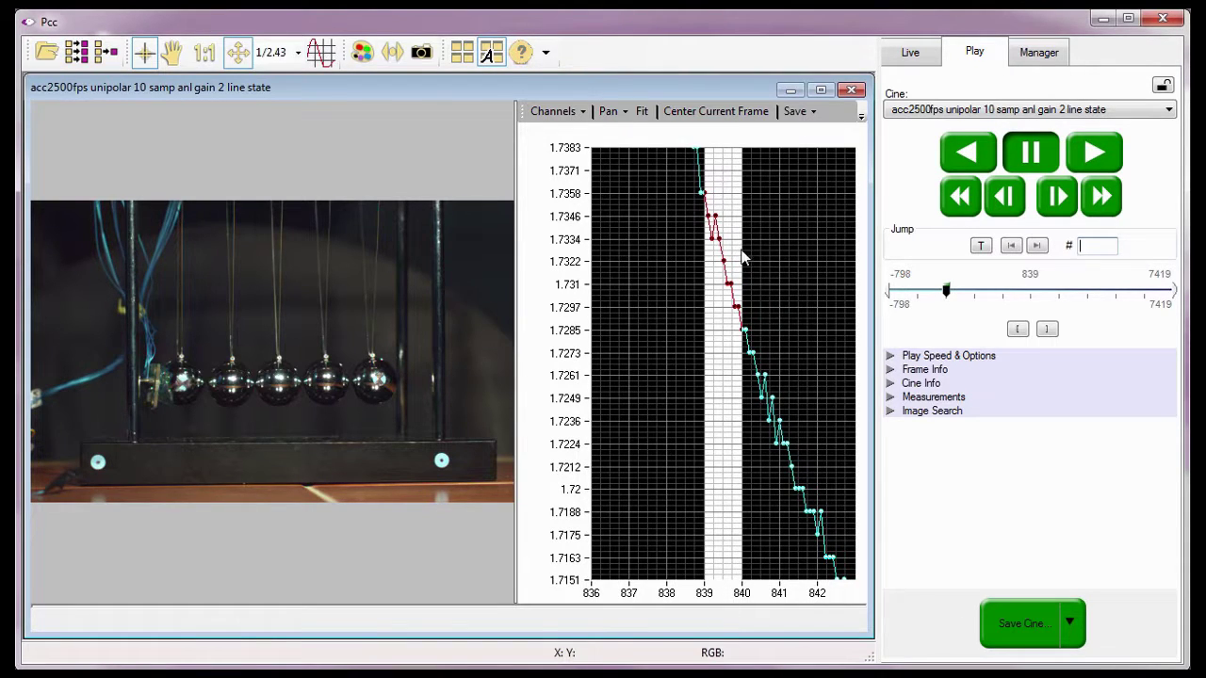
pyautogui.click(608, 113)
pyautogui.click(644, 132)
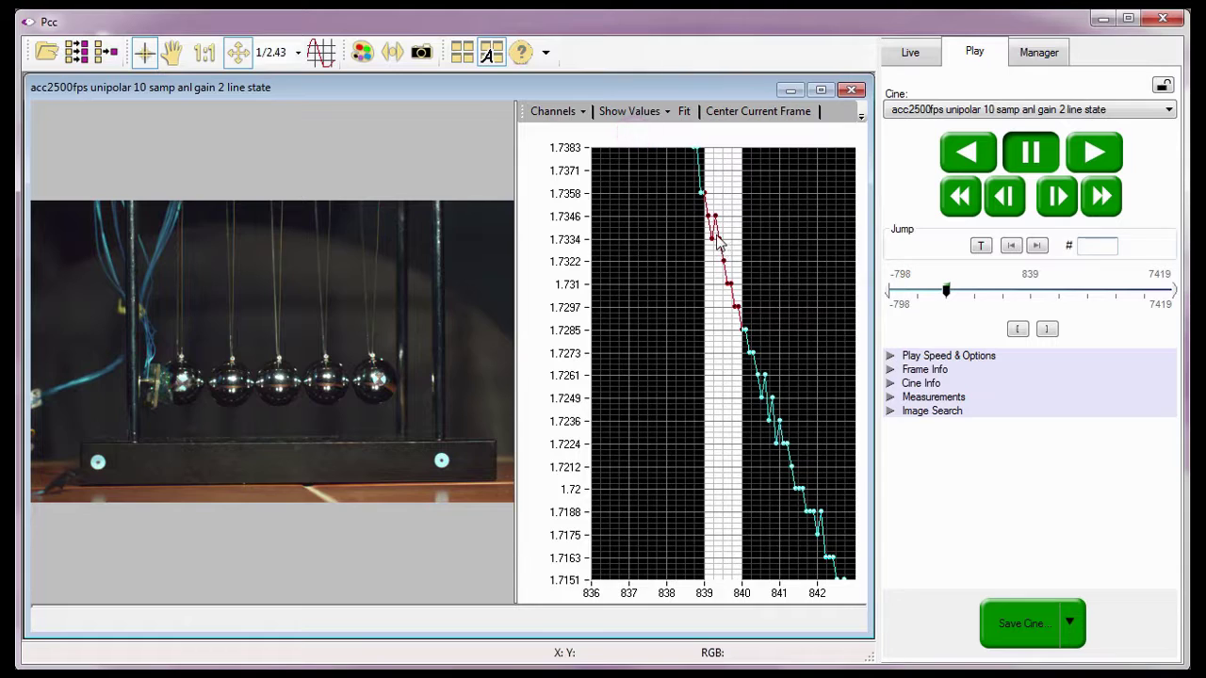
pyautogui.moveTo(724, 247)
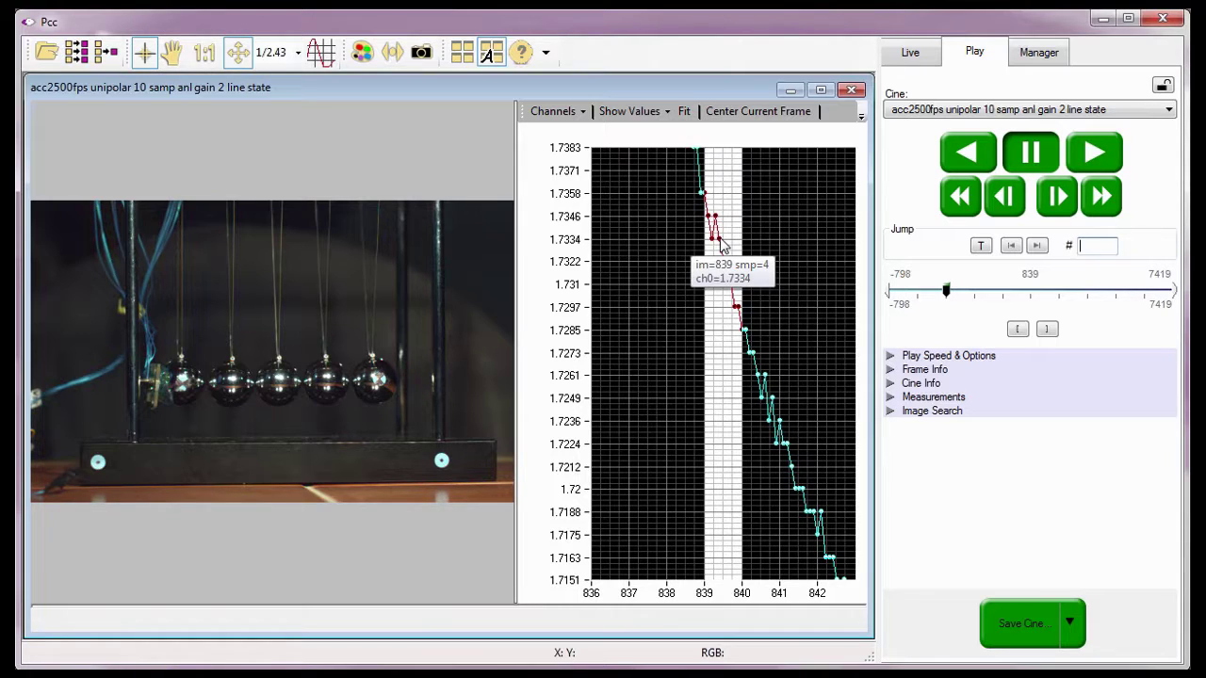
# Add Analog Channels 1 and 2 to the graph and fit the whole recording
pyautogui.click(581, 111)
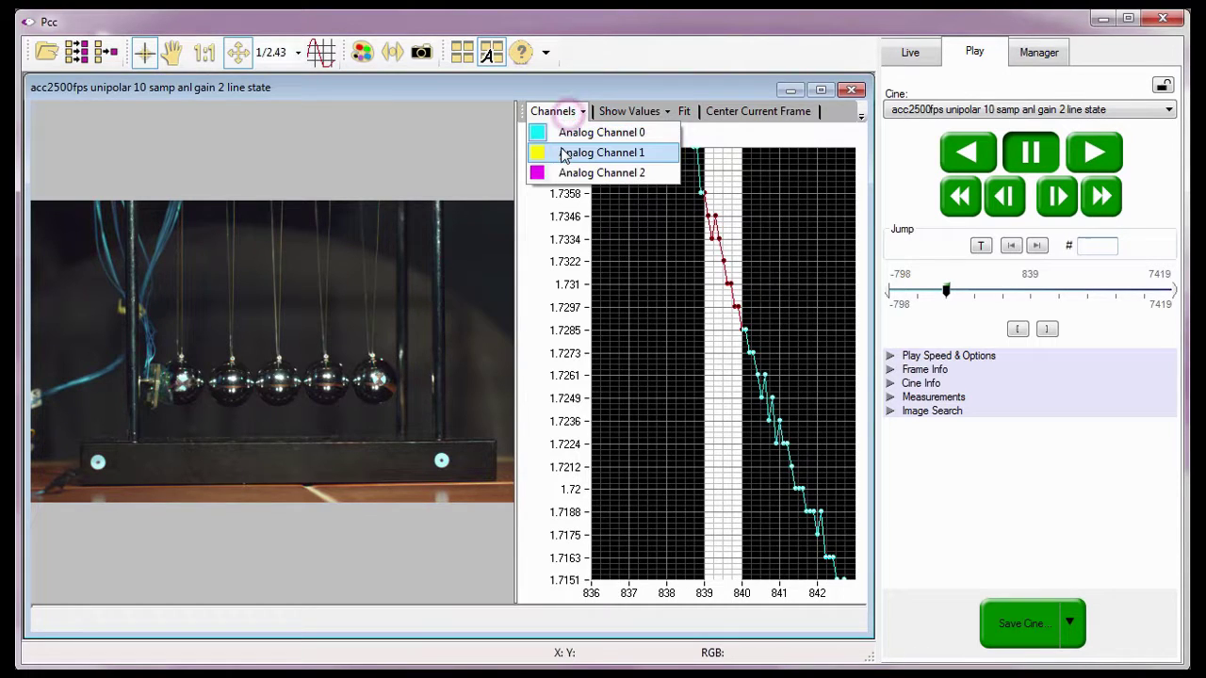
pyautogui.click(565, 153)
pyautogui.click(563, 111)
pyautogui.click(563, 172)
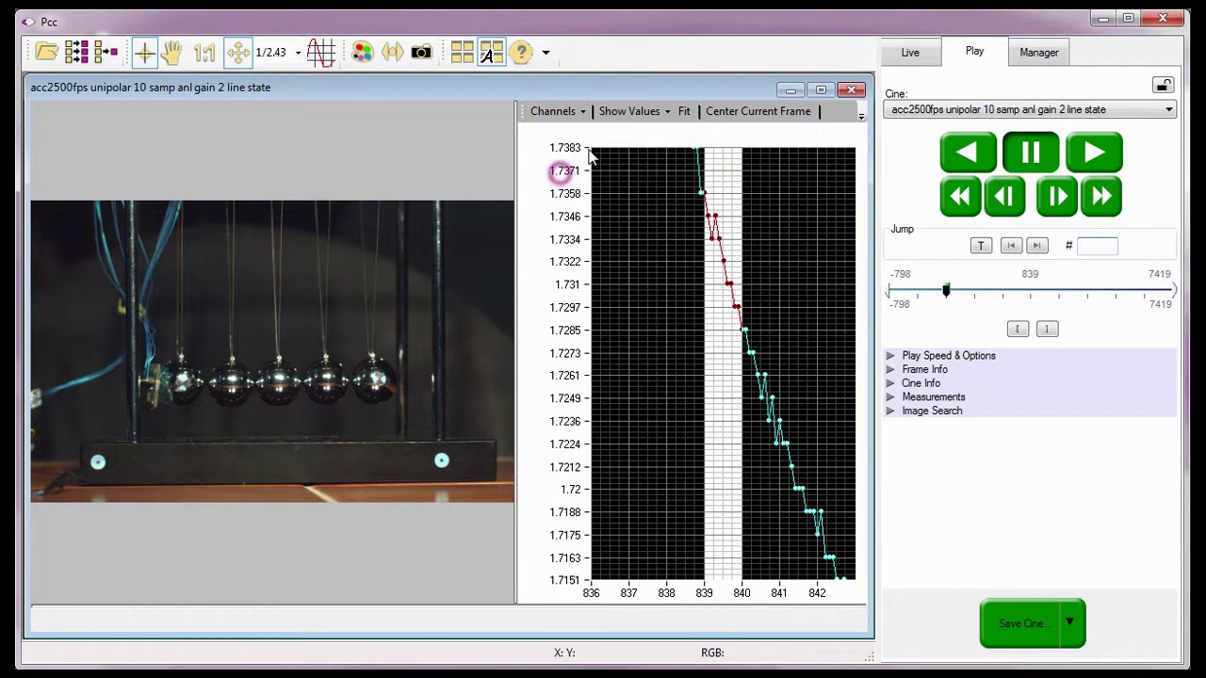
pyautogui.click(685, 112)
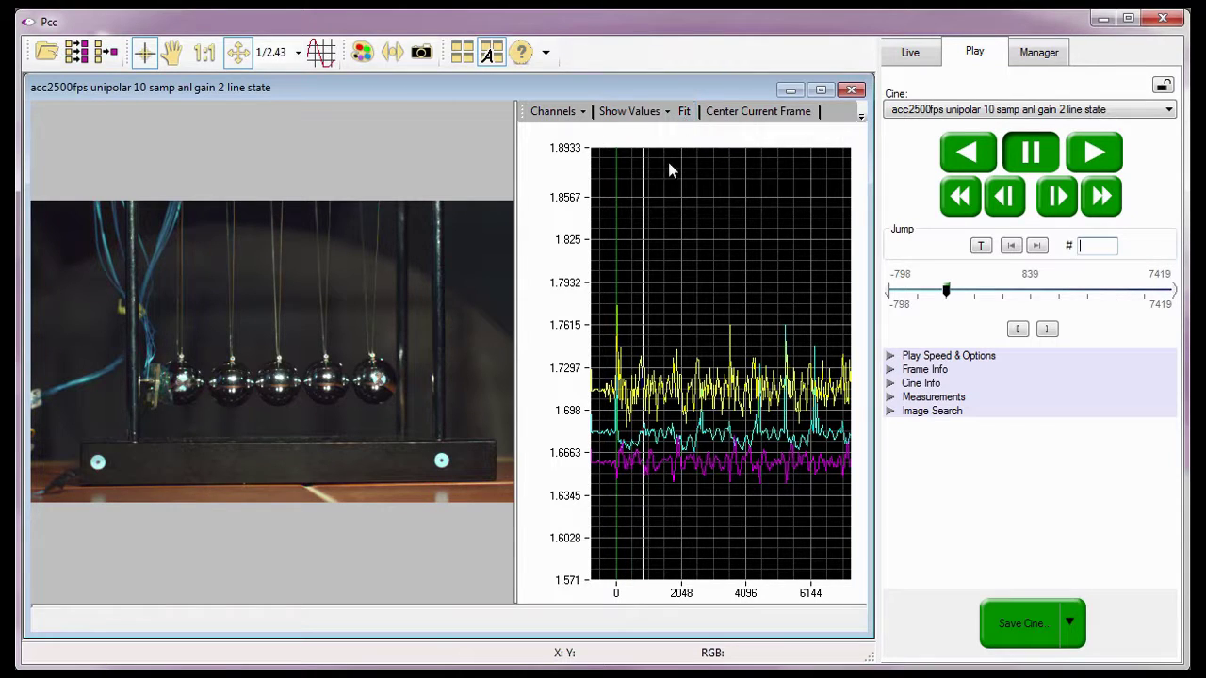
# Click through the graph to jump to frames 2454, 1321, and finally 189
pyautogui.click(695, 361)
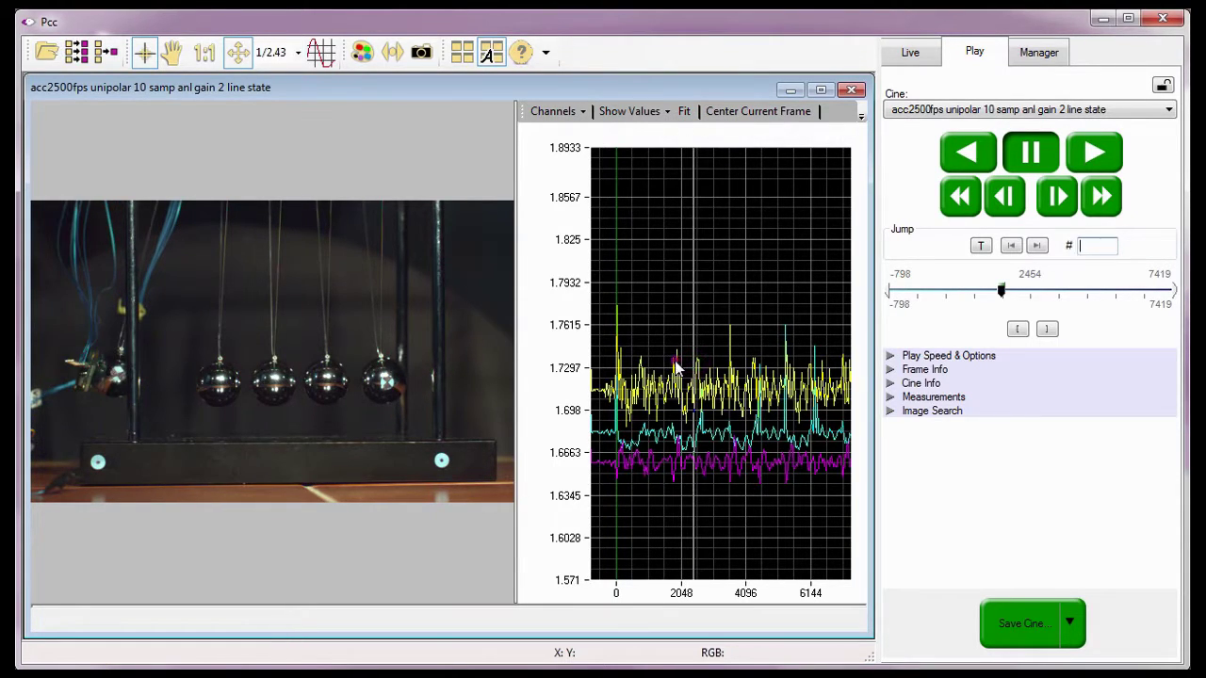
pyautogui.click(671, 359)
pyautogui.click(658, 363)
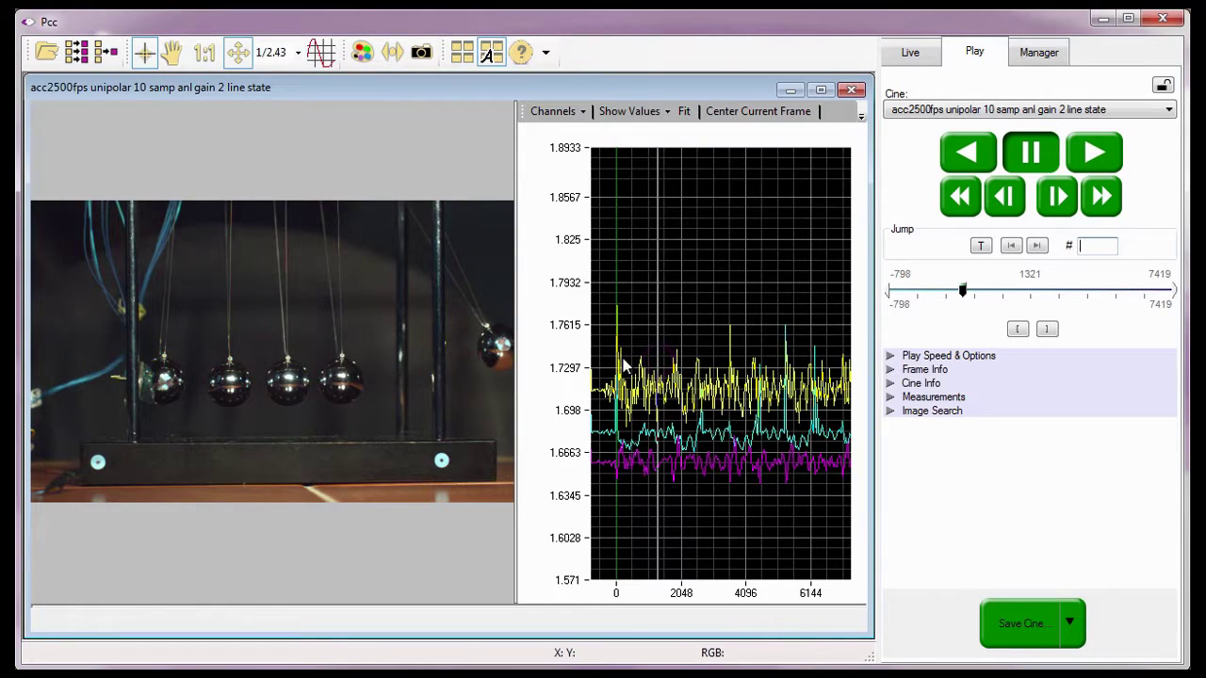
pyautogui.click(619, 364)
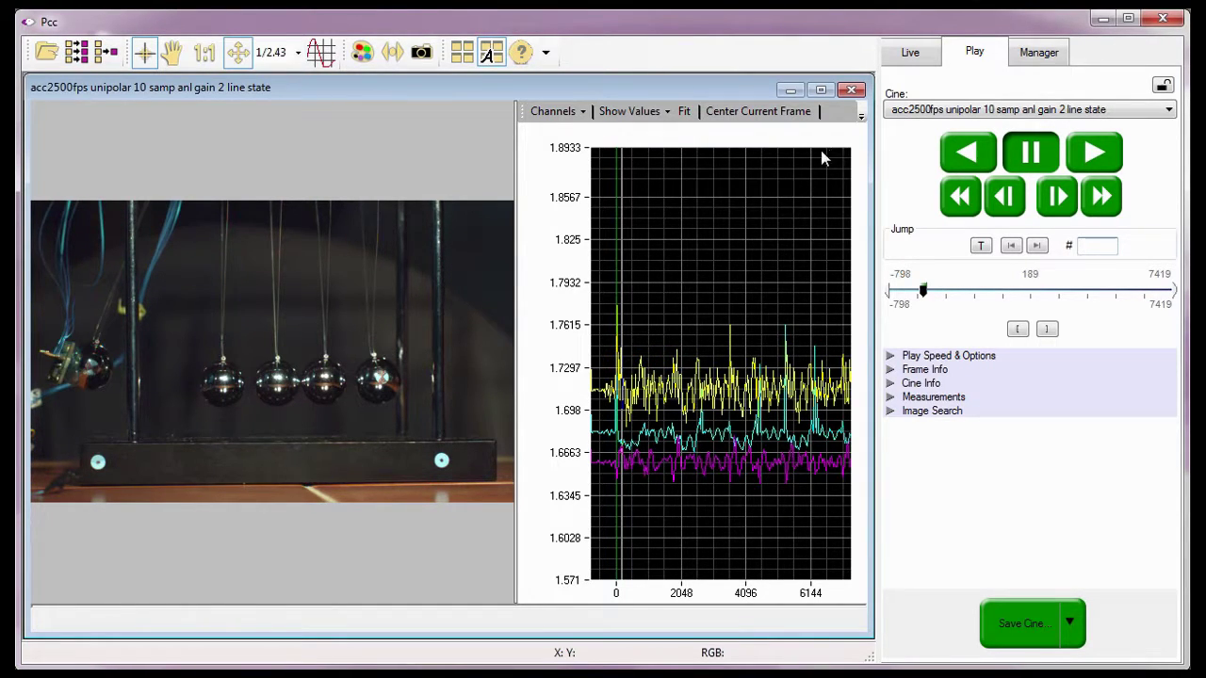
# Choose Save > Visible to export only the visible analog signals
pyautogui.click(862, 118)
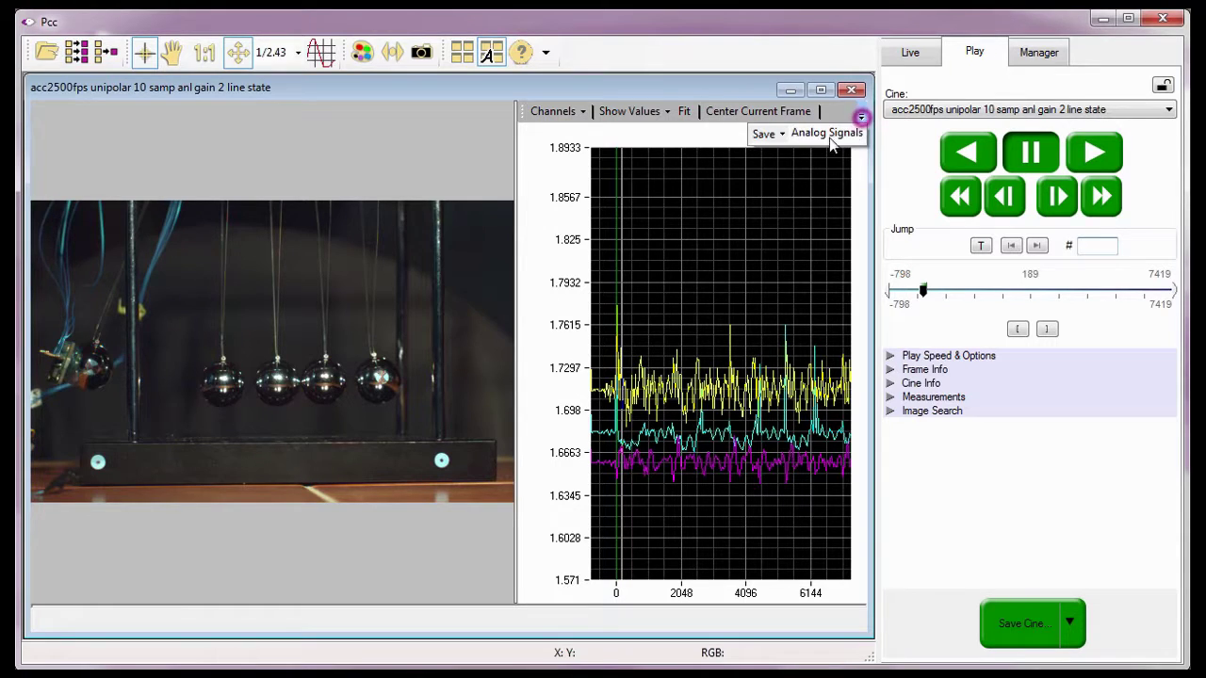
pyautogui.click(770, 135)
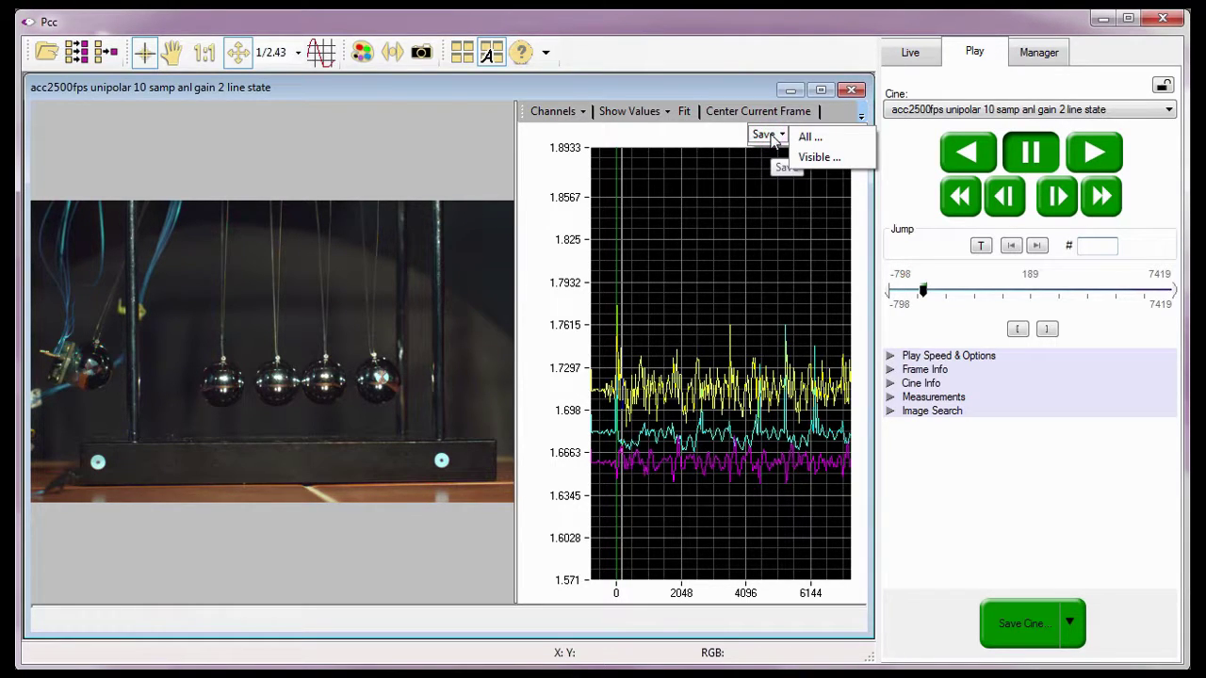
pyautogui.click(846, 160)
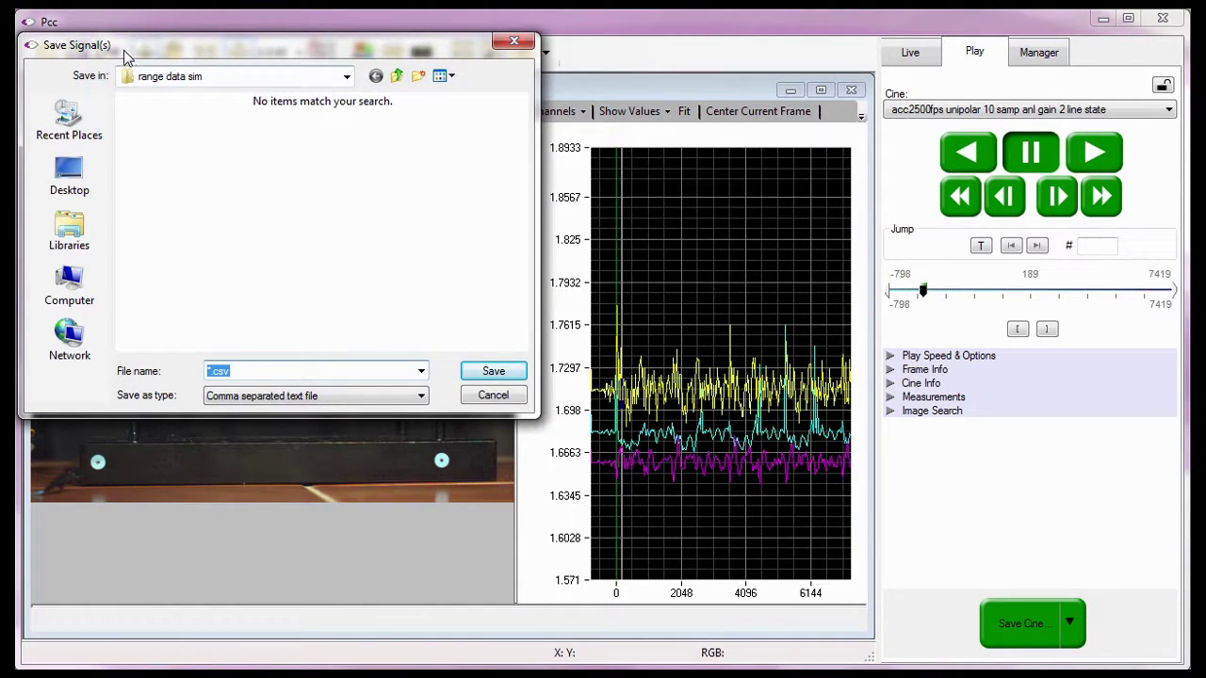
# Browse to C:\Program Files\Phantom\Cines\Tutorial Cines in the save dialog
pyautogui.click(82, 302)
pyautogui.click(166, 144)
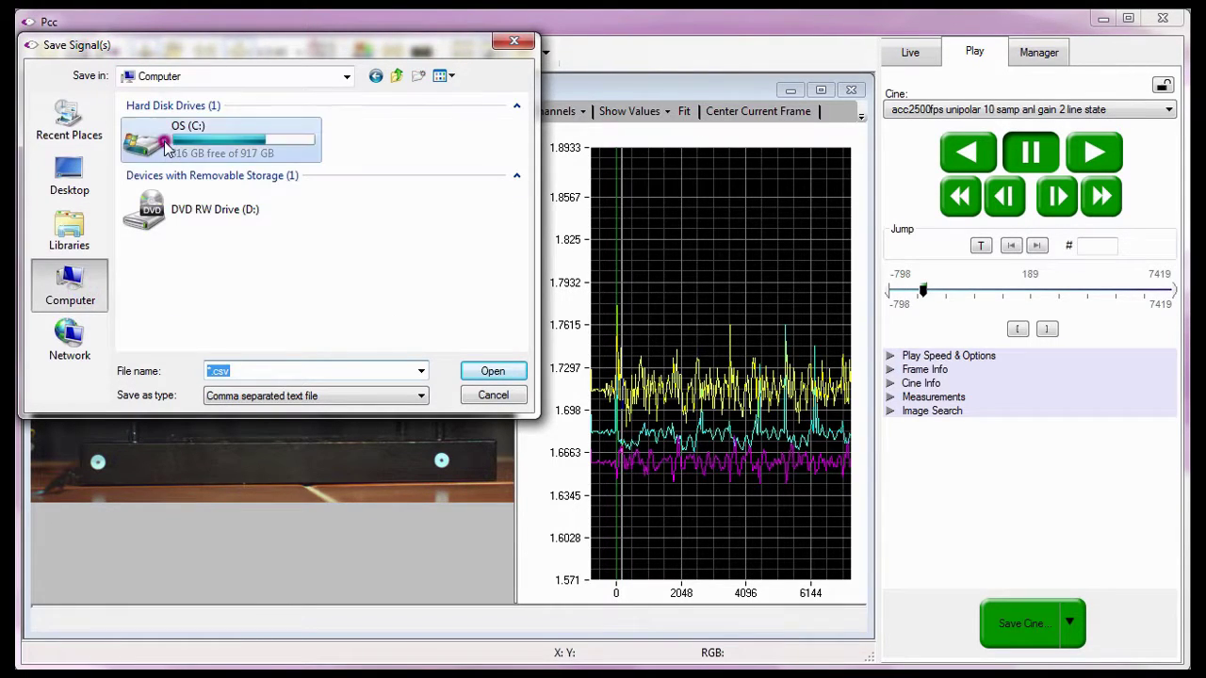
pyautogui.doubleClick(166, 144)
pyautogui.doubleClick(175, 308)
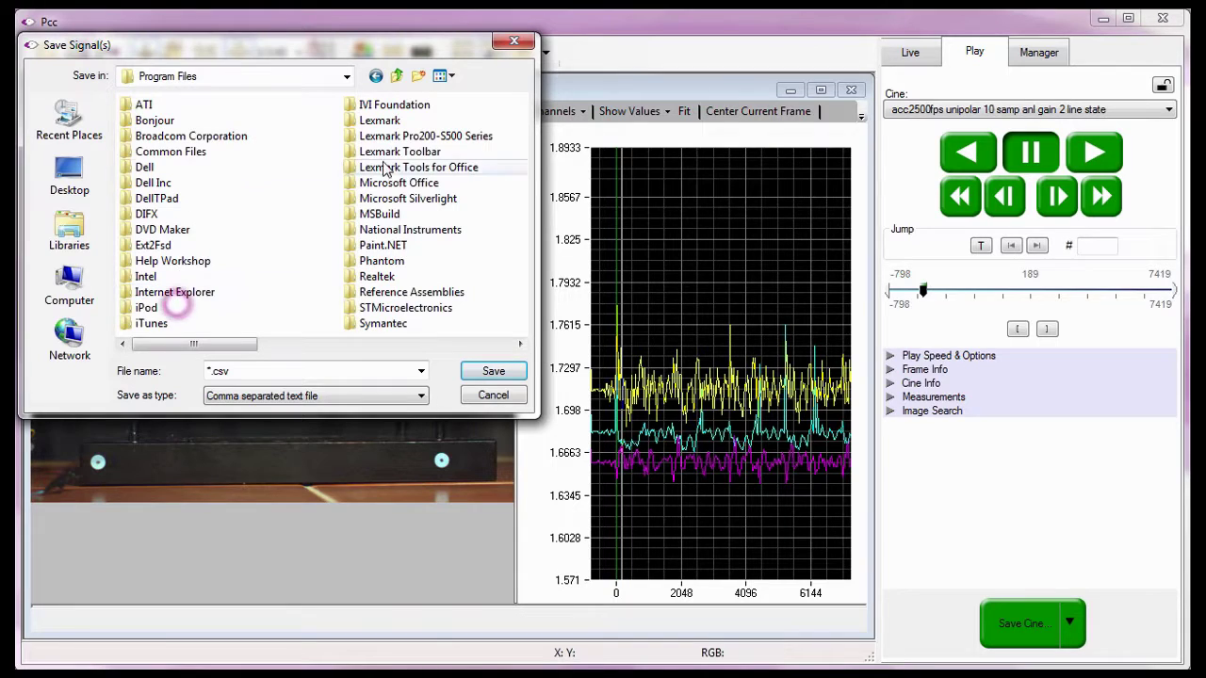
pyautogui.doubleClick(363, 261)
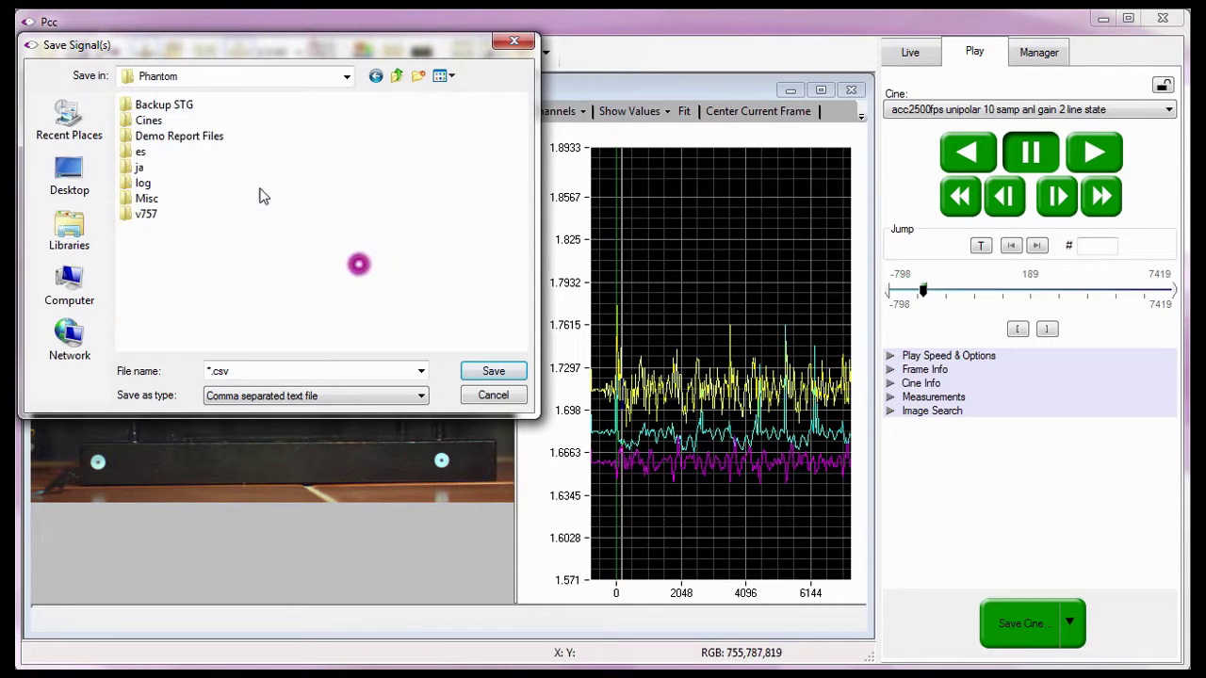
pyautogui.doubleClick(151, 122)
pyautogui.doubleClick(157, 185)
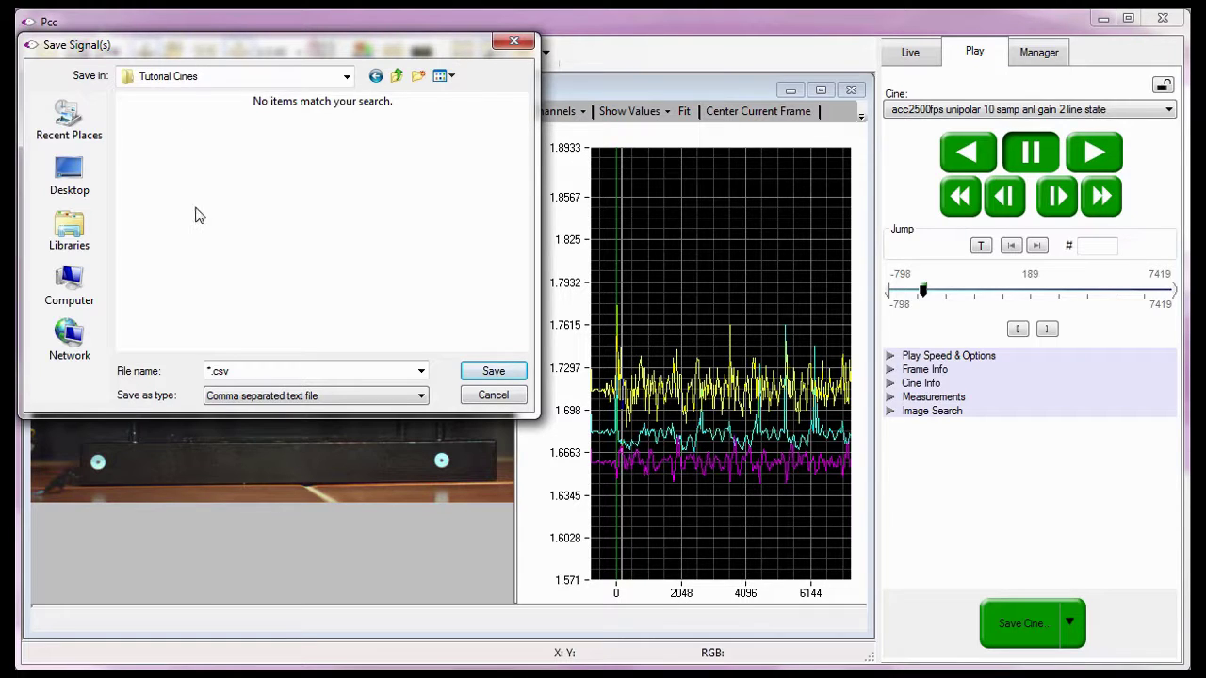
# Name the file 'Analog Signals' and save the CSV
pyautogui.doubleClick(241, 373)
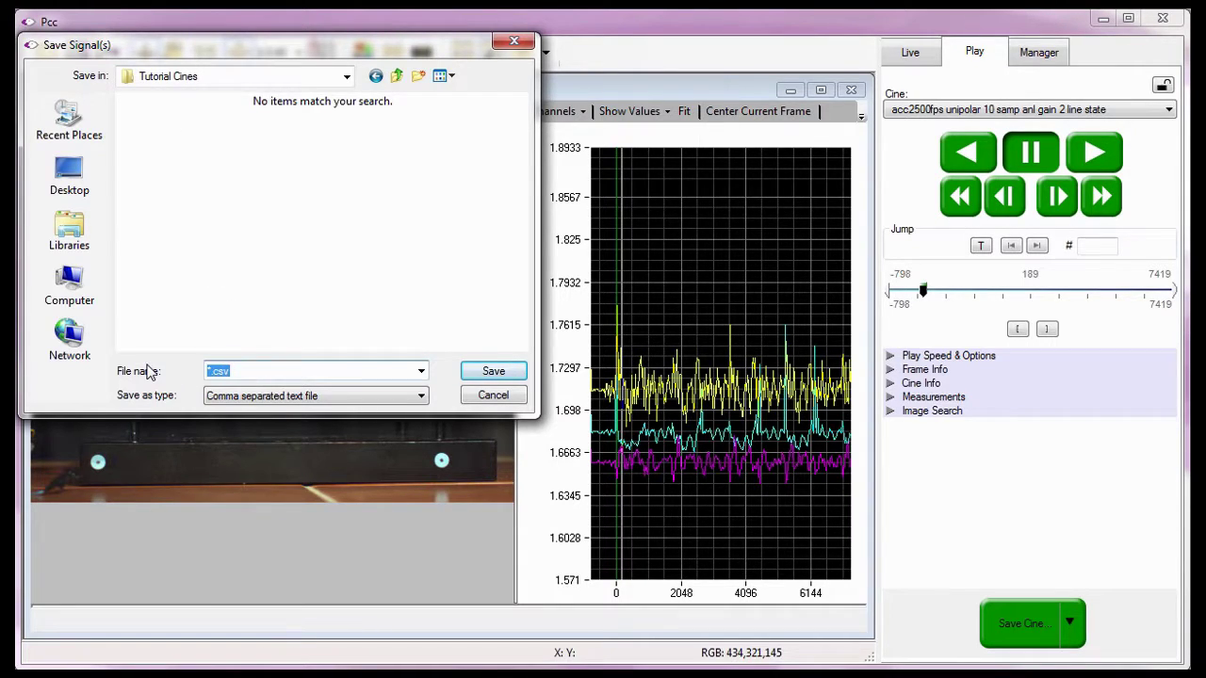
pyautogui.write('Analog C')
pyautogui.press('BackSpace')
pyautogui.write('Signals')
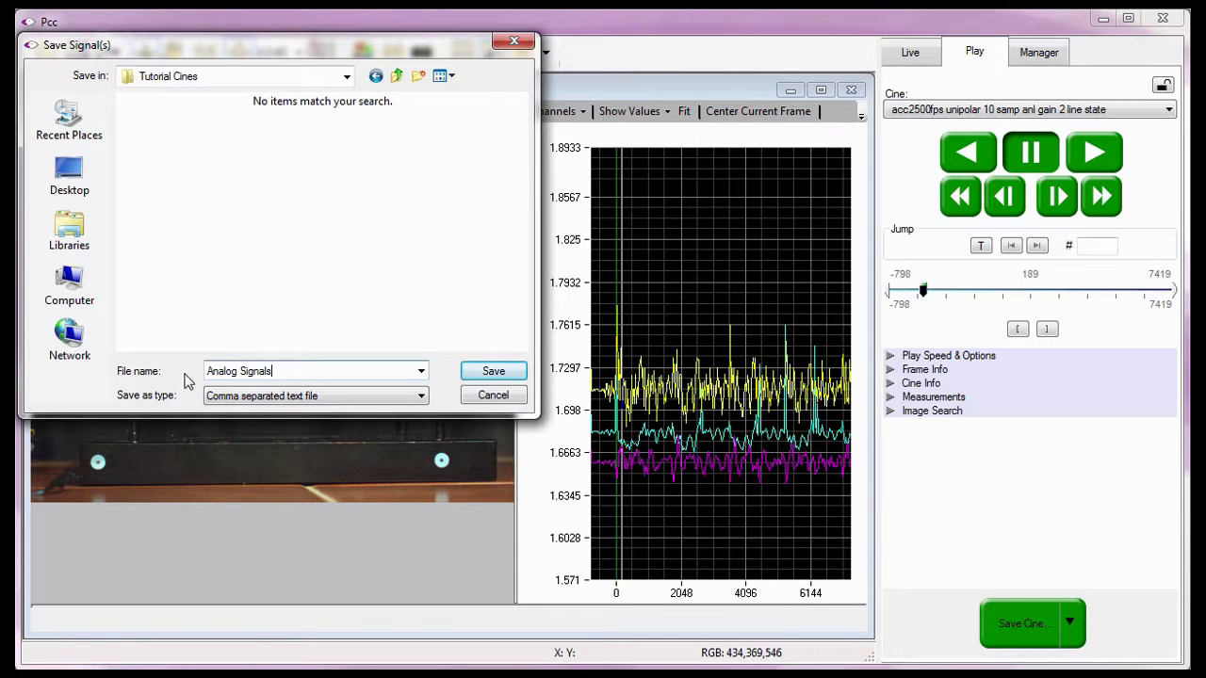
pyautogui.click(479, 369)
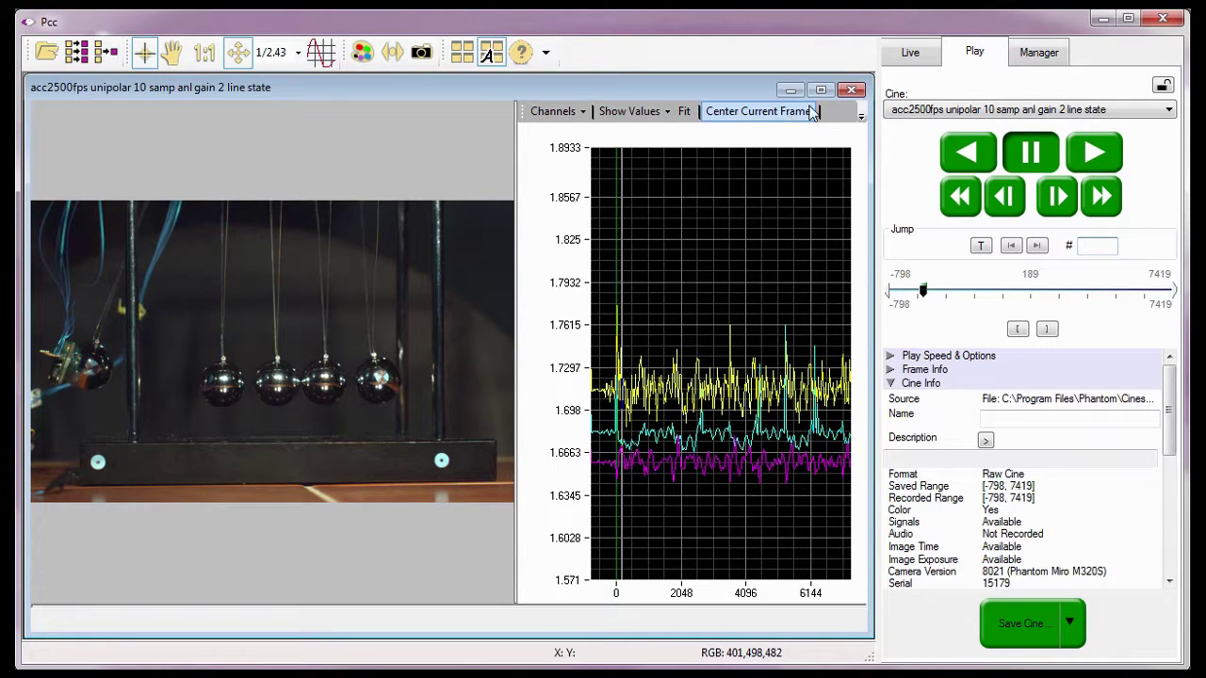
# Close the accelerometer cine and load SAM4_10V LED_1 from the Cine list
pyautogui.click(852, 90)
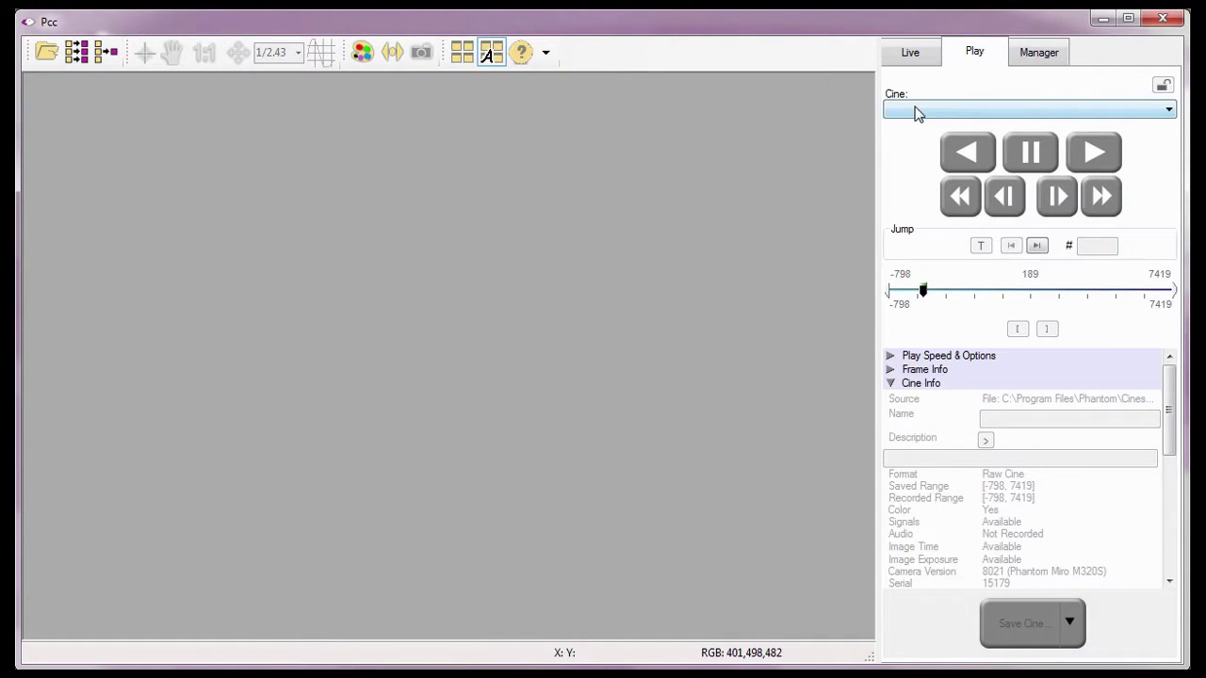
pyautogui.click(917, 112)
pyautogui.click(900, 389)
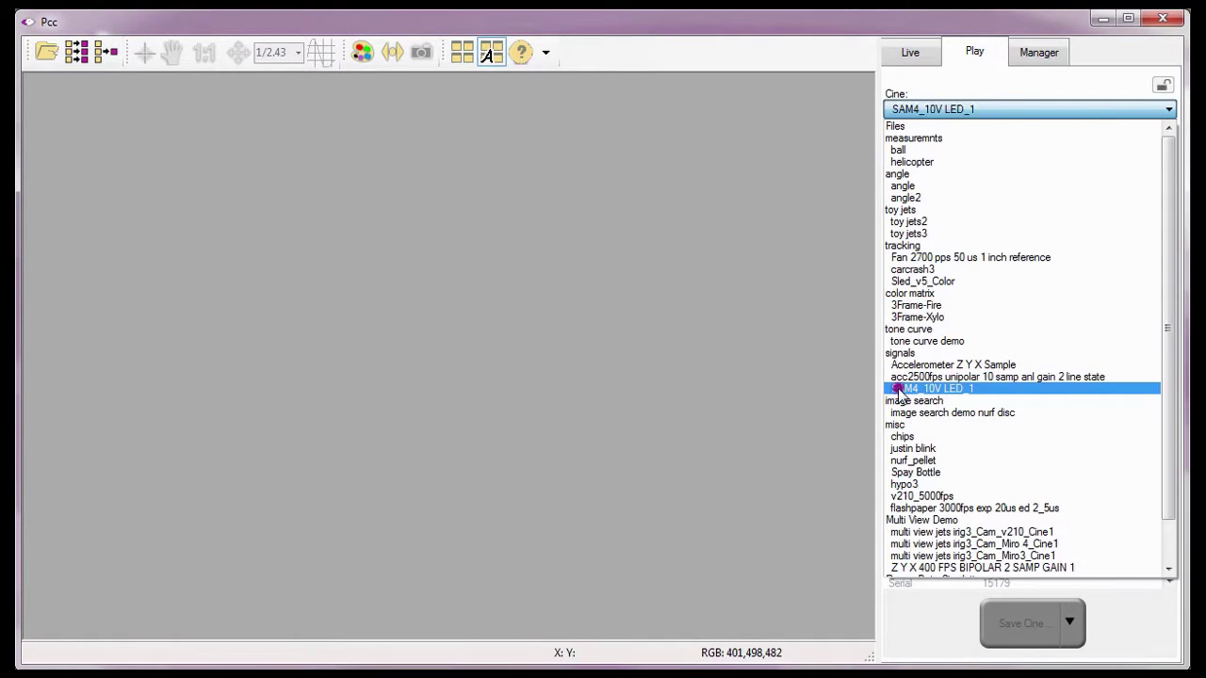
pyautogui.click(900, 389)
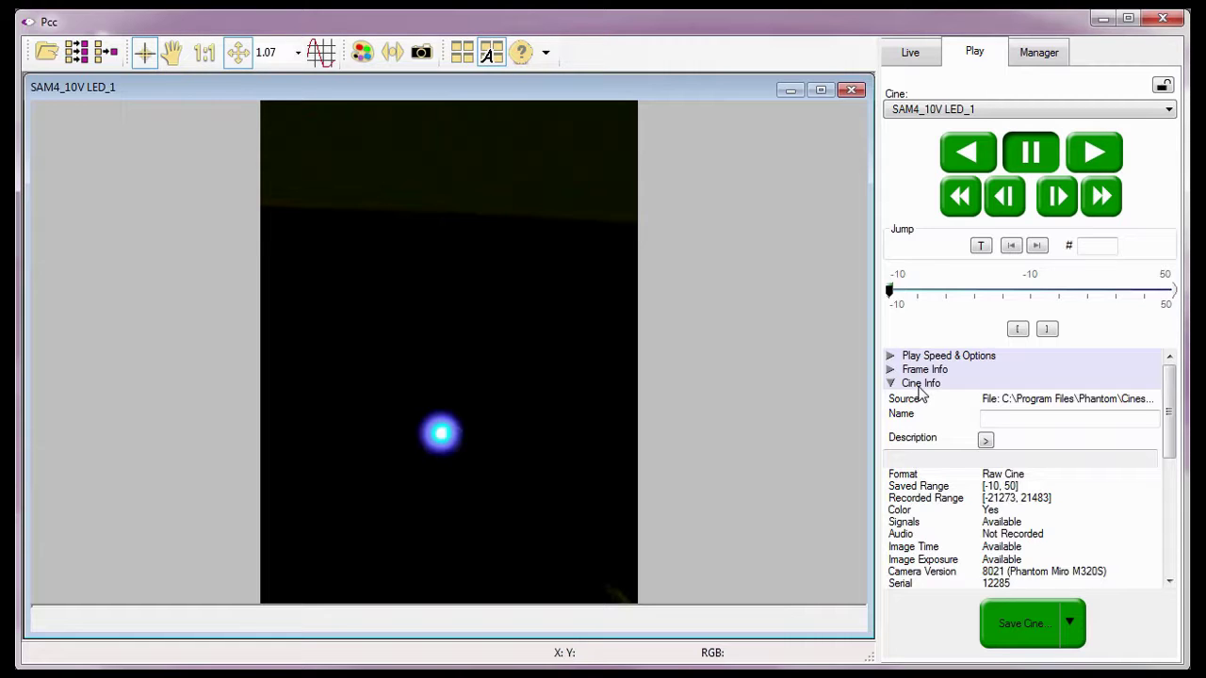
# Show the signal graph beside the LED image, widen it, and list its channels
pyautogui.click(320, 57)
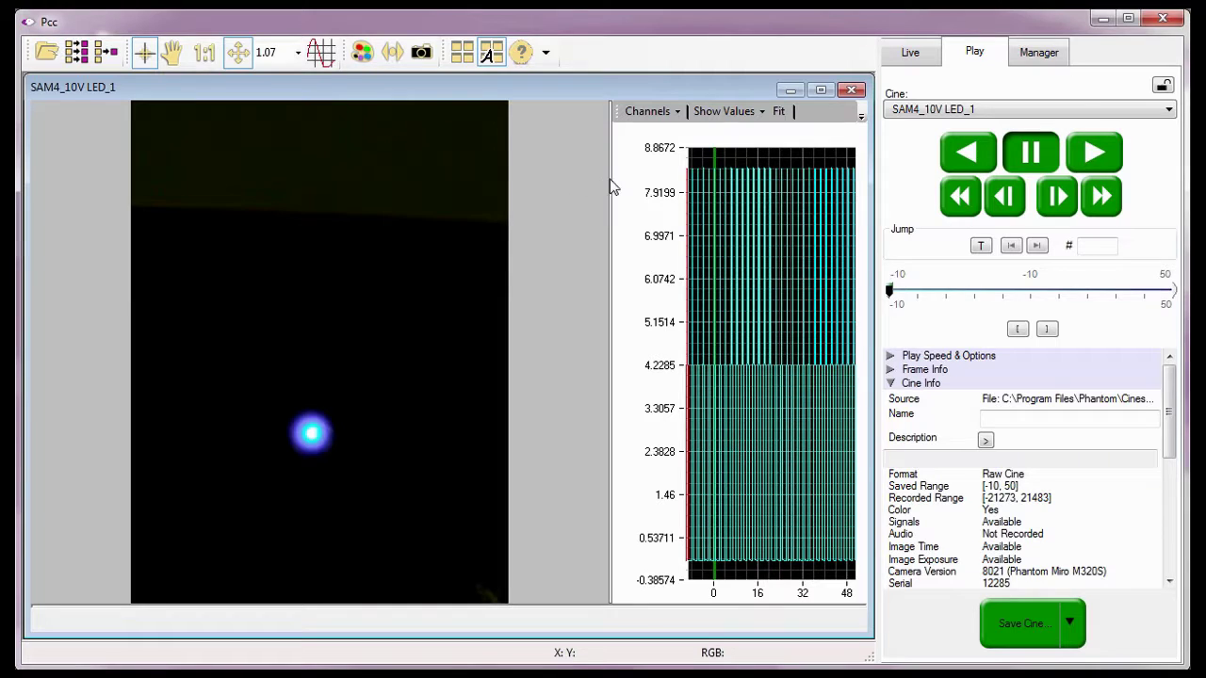
pyautogui.moveTo(611, 178); pyautogui.dragTo(524, 197)
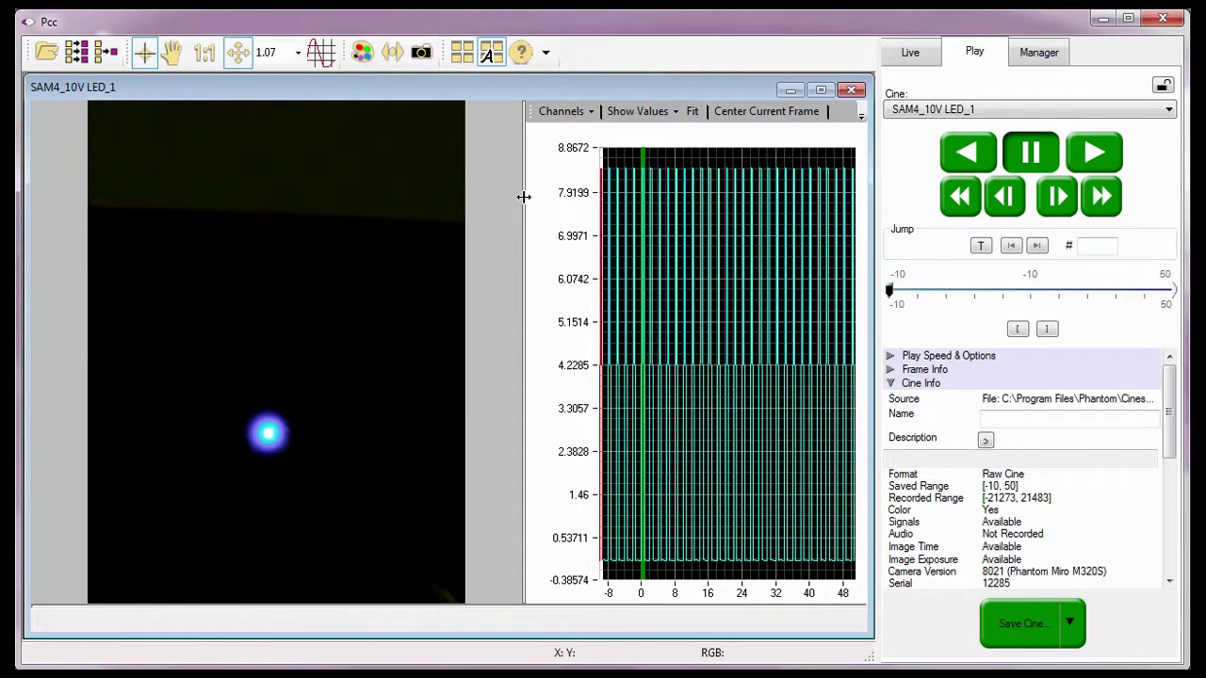
pyautogui.click(561, 113)
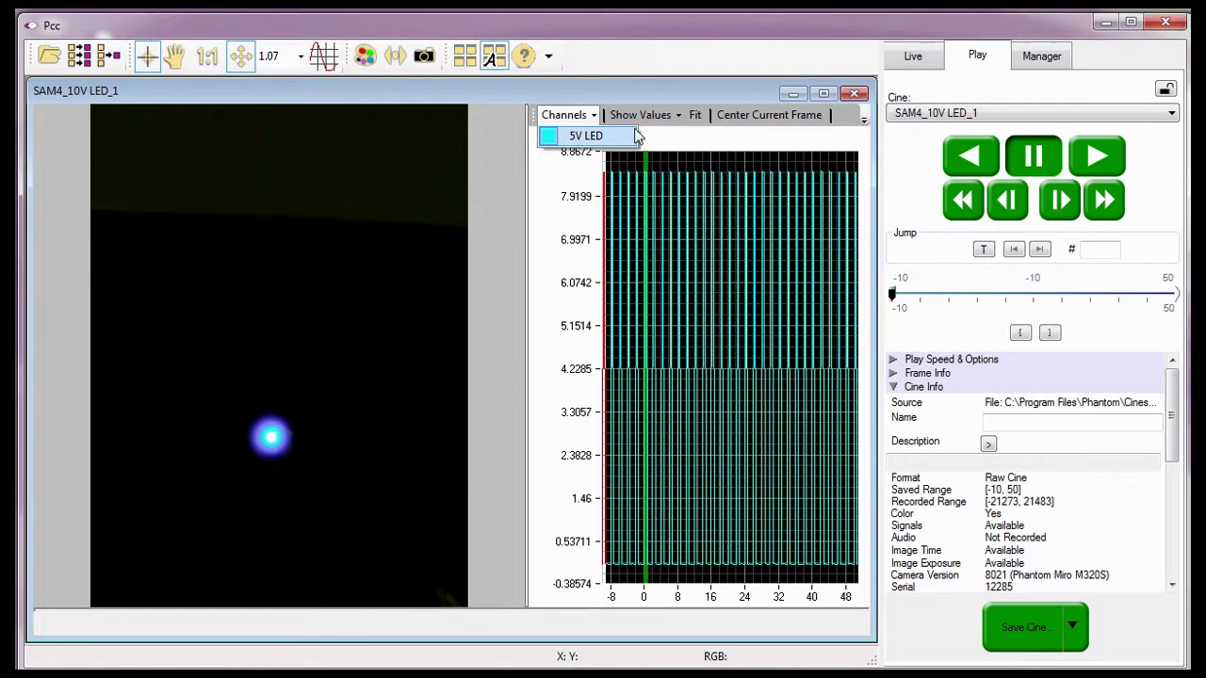
# Zoom the graph horizontally to about -6 to 8, then step from trigger frame 0 to frame 1
pyautogui.click(640, 110)
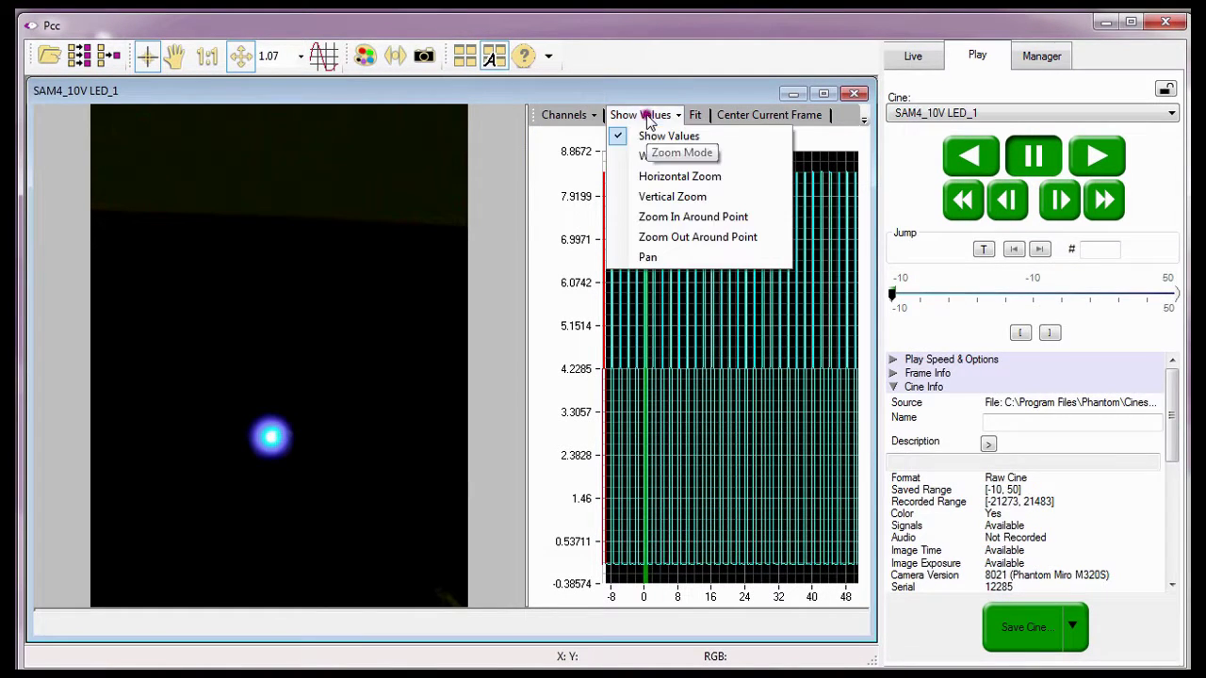
pyautogui.click(658, 176)
pyautogui.moveTo(607, 175); pyautogui.dragTo(664, 237)
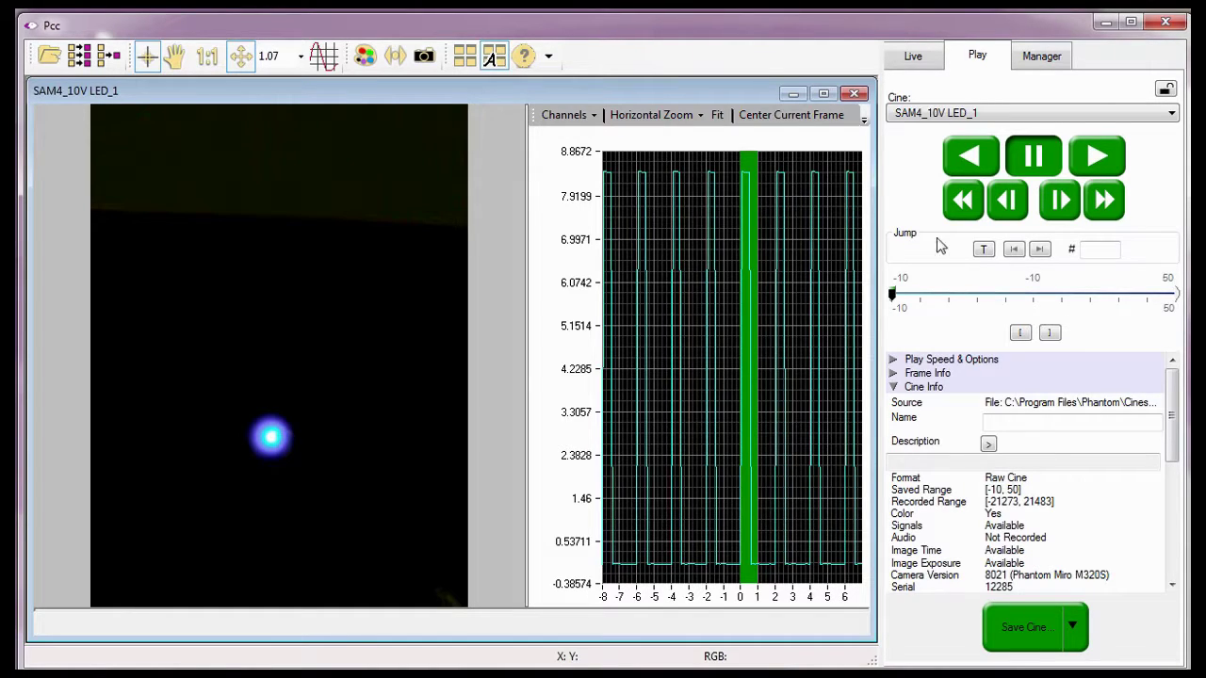
pyautogui.click(985, 251)
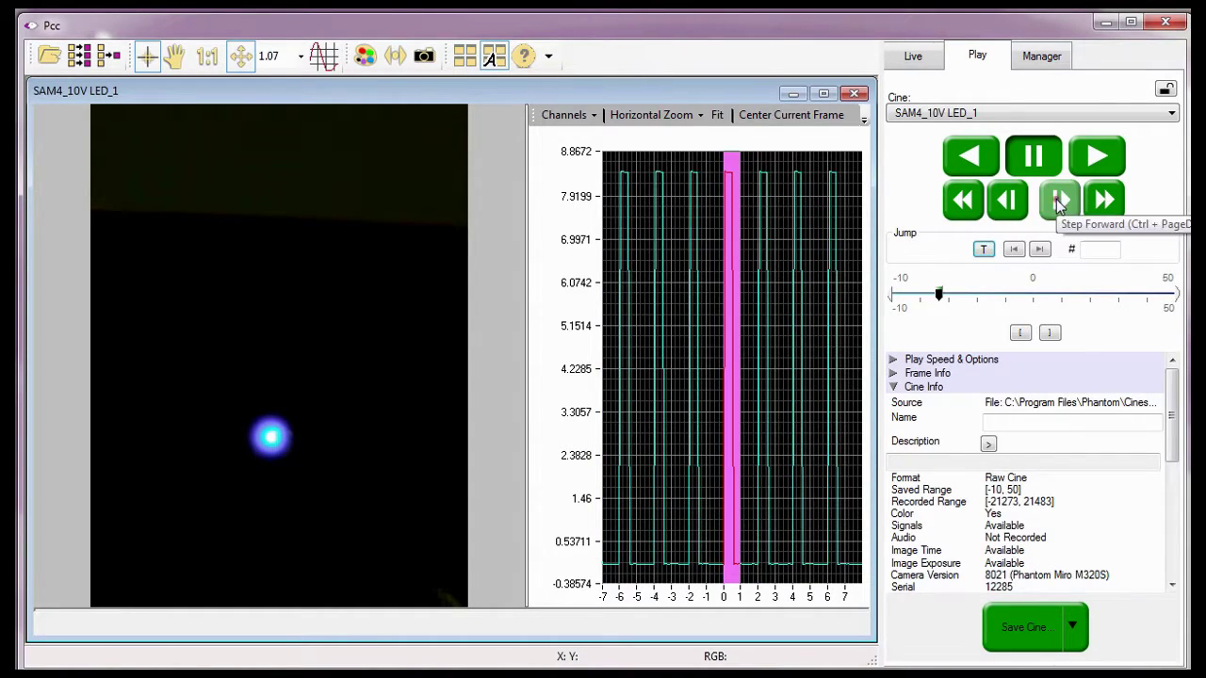
pyautogui.click(1059, 201)
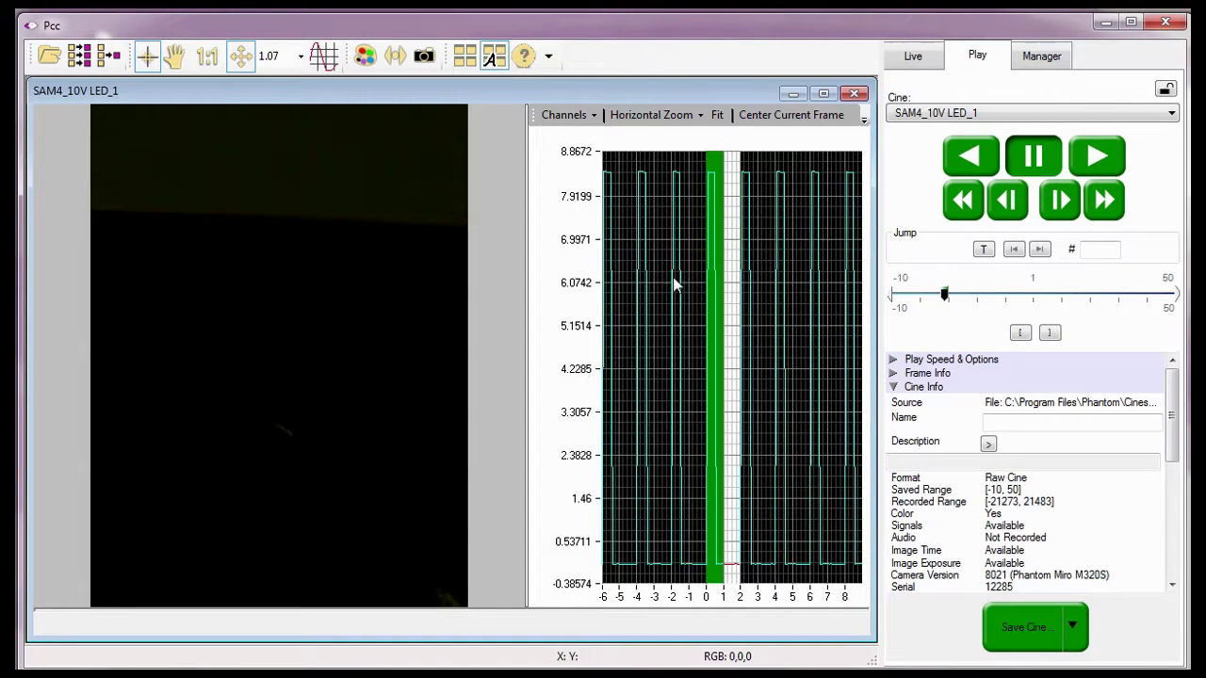
# Zoom the LED graph to frames -1 to 2, restore Show Values, and open the Save choices
pyautogui.scroll(3, 774, 306)
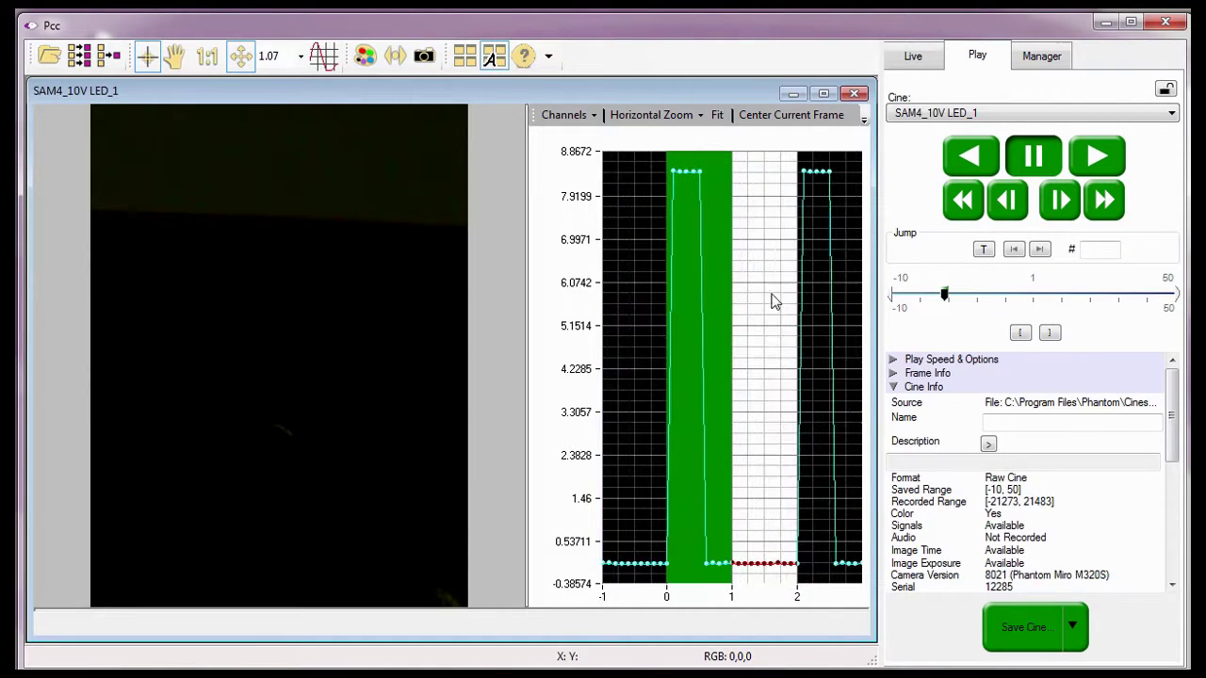
pyautogui.click(671, 121)
pyautogui.click(680, 130)
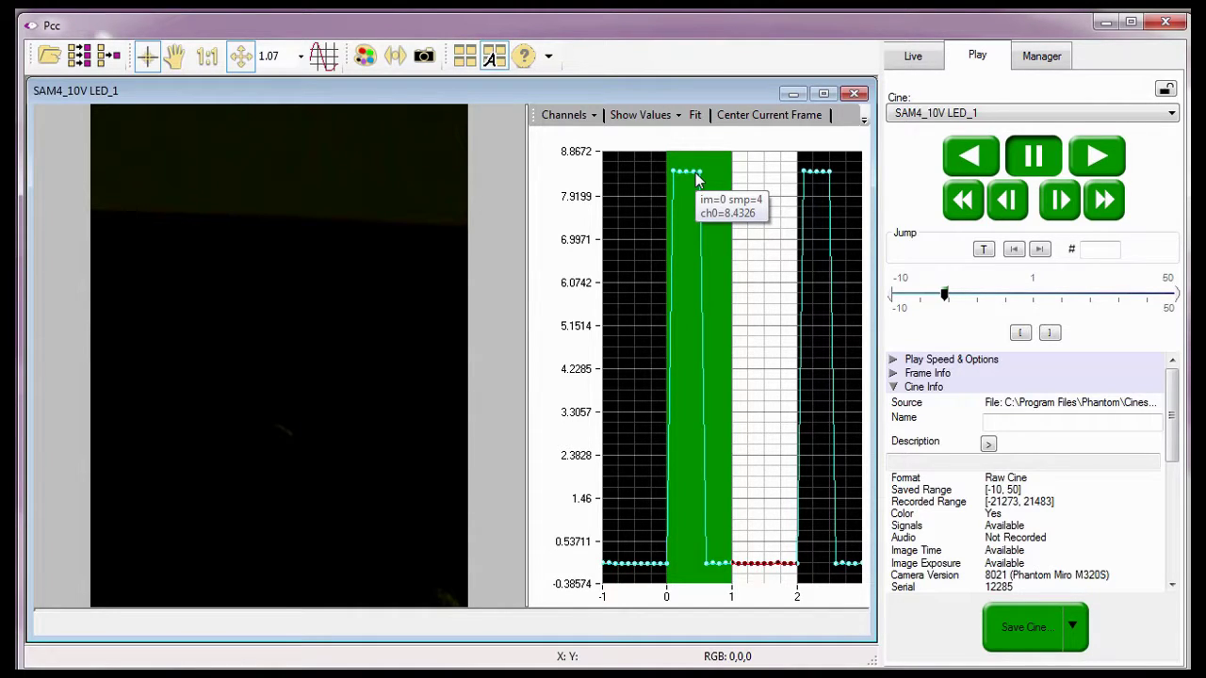
pyautogui.click(864, 120)
pyautogui.click(767, 139)
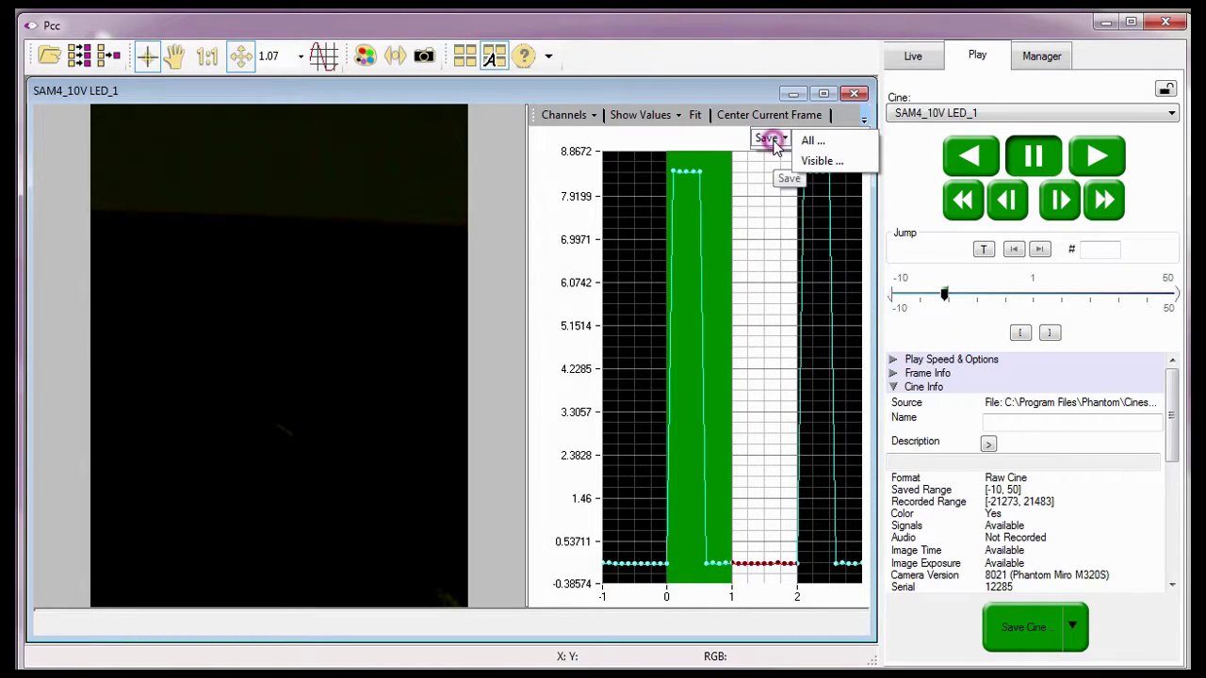
# Close the Save dropdown without exporting anything
pyautogui.click(818, 161)
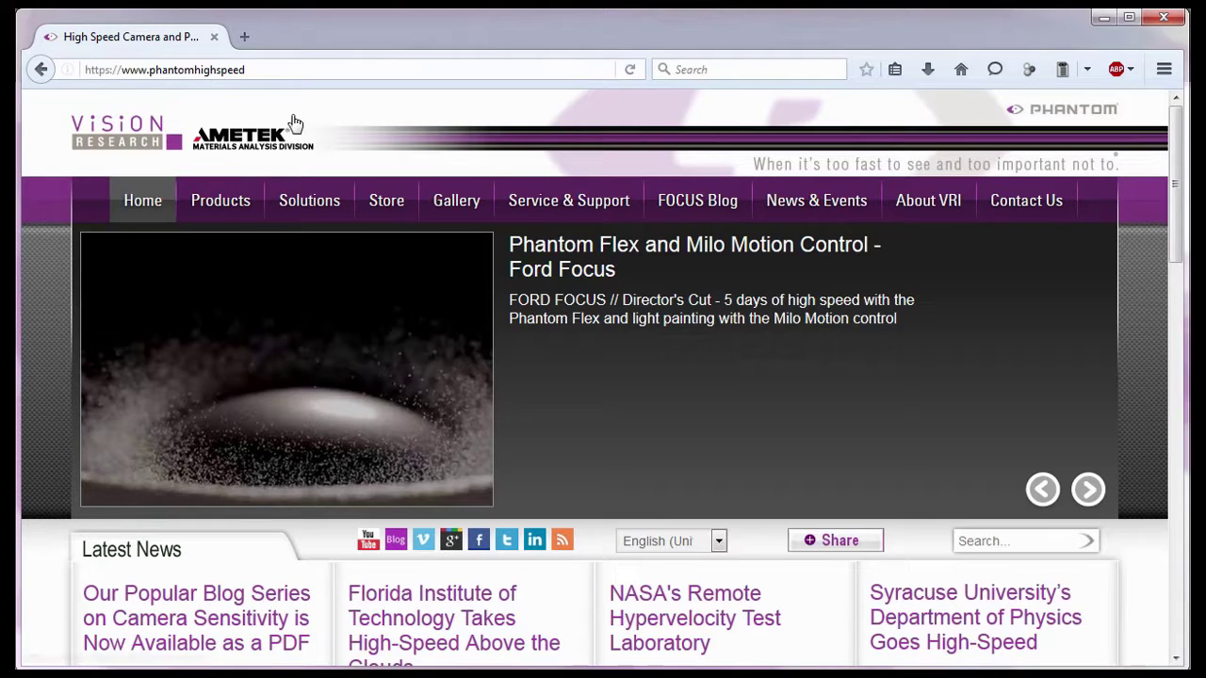
# Open the Training page under Service & Support
pyautogui.moveTo(552, 202)
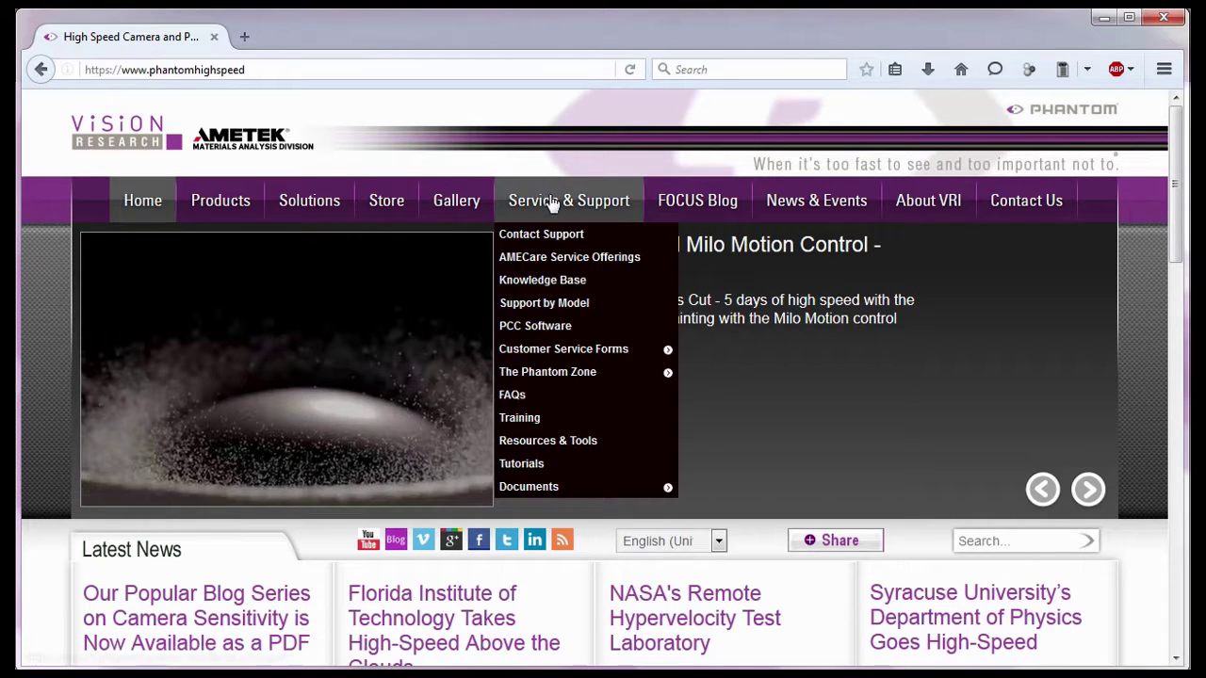
pyautogui.click(555, 419)
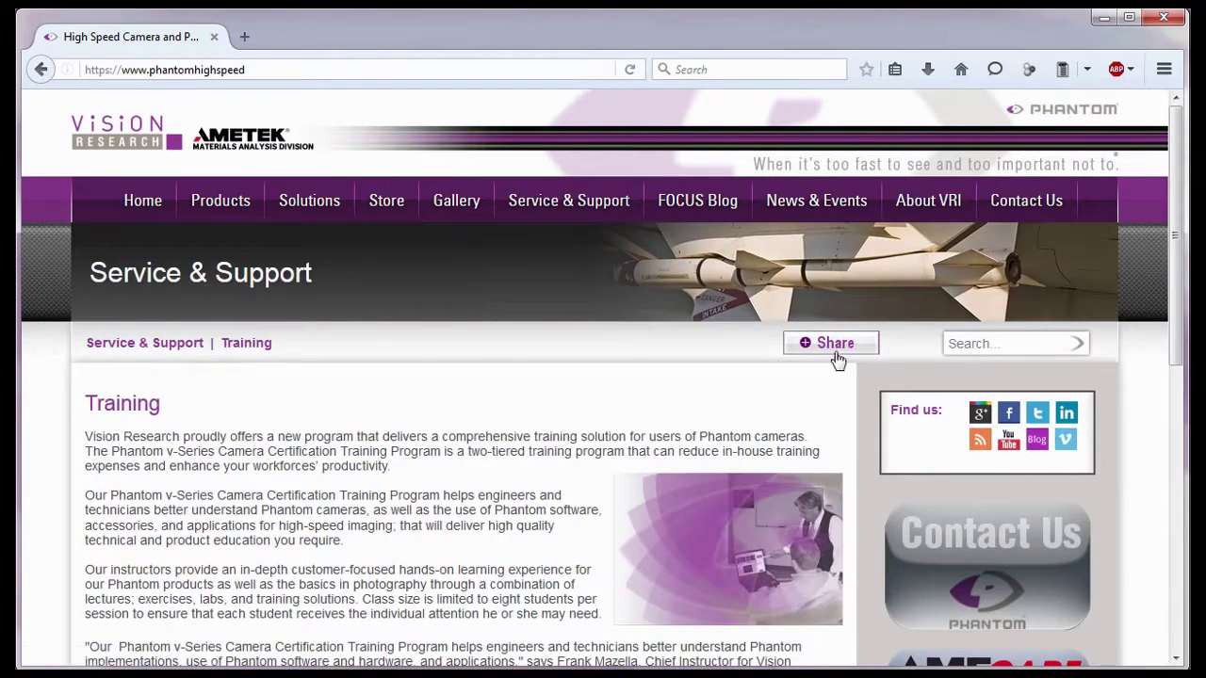
pyautogui.moveTo(1176, 297); pyautogui.dragTo(1140, 229)
# Visit North American Sales, then International Sales contacts under Contact Us
pyautogui.moveTo(1029, 209)
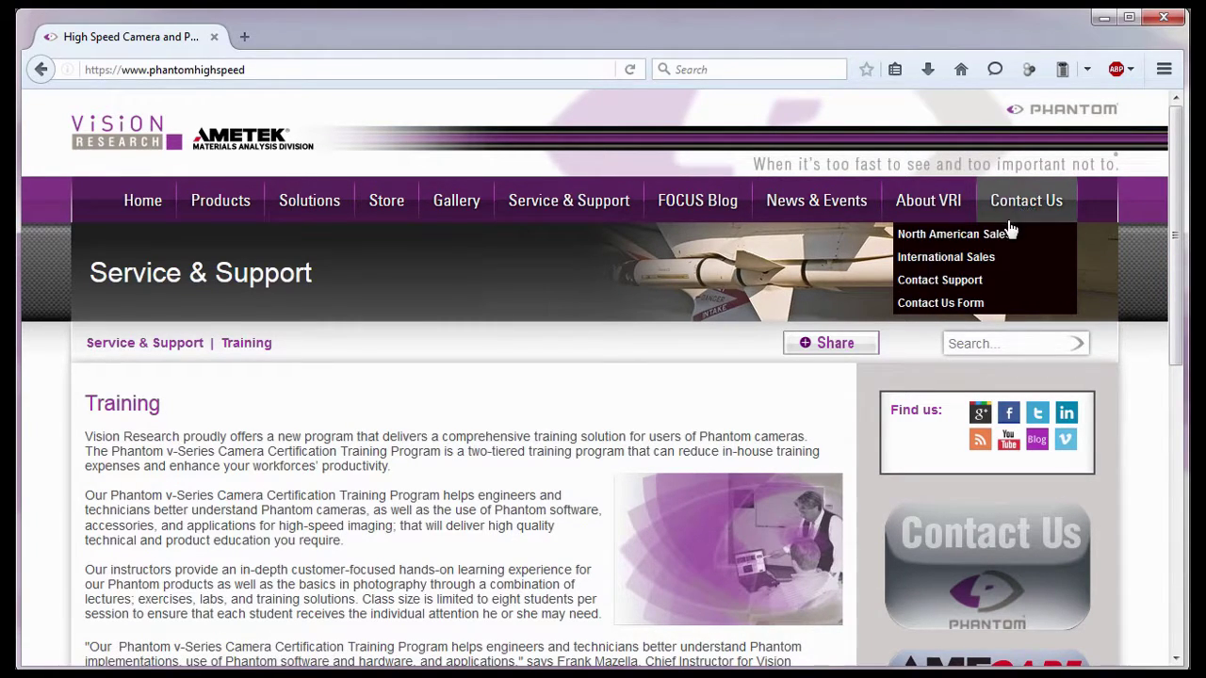
pyautogui.click(992, 235)
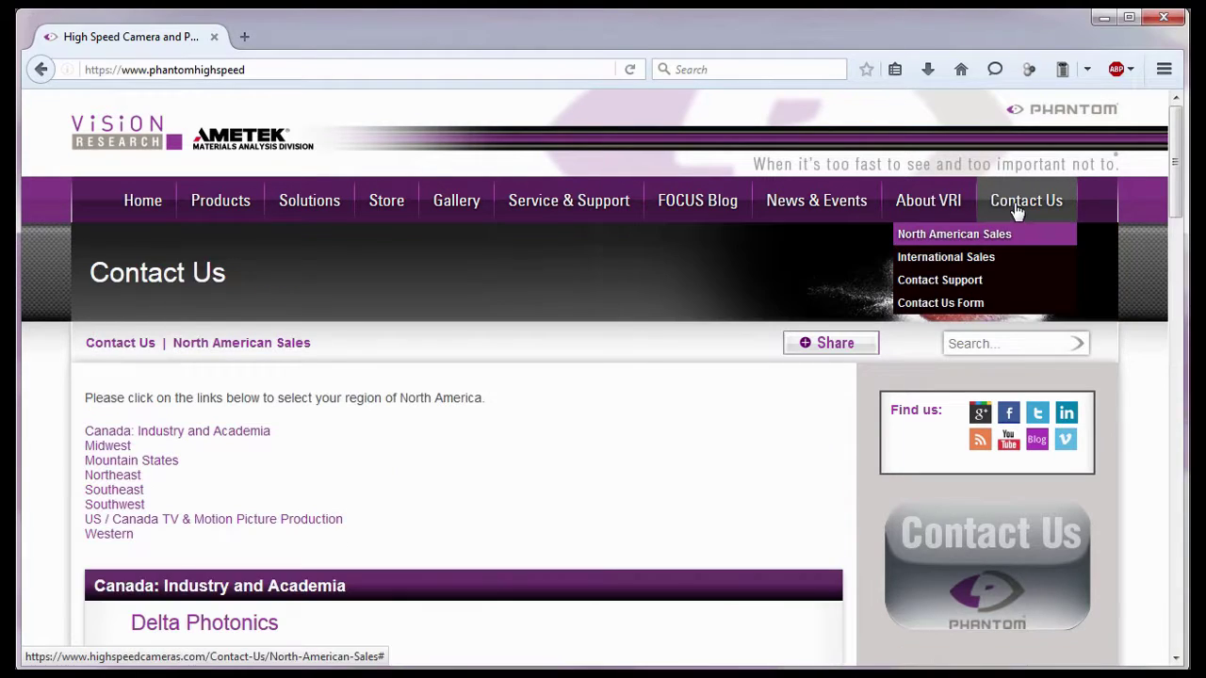
pyautogui.click(985, 257)
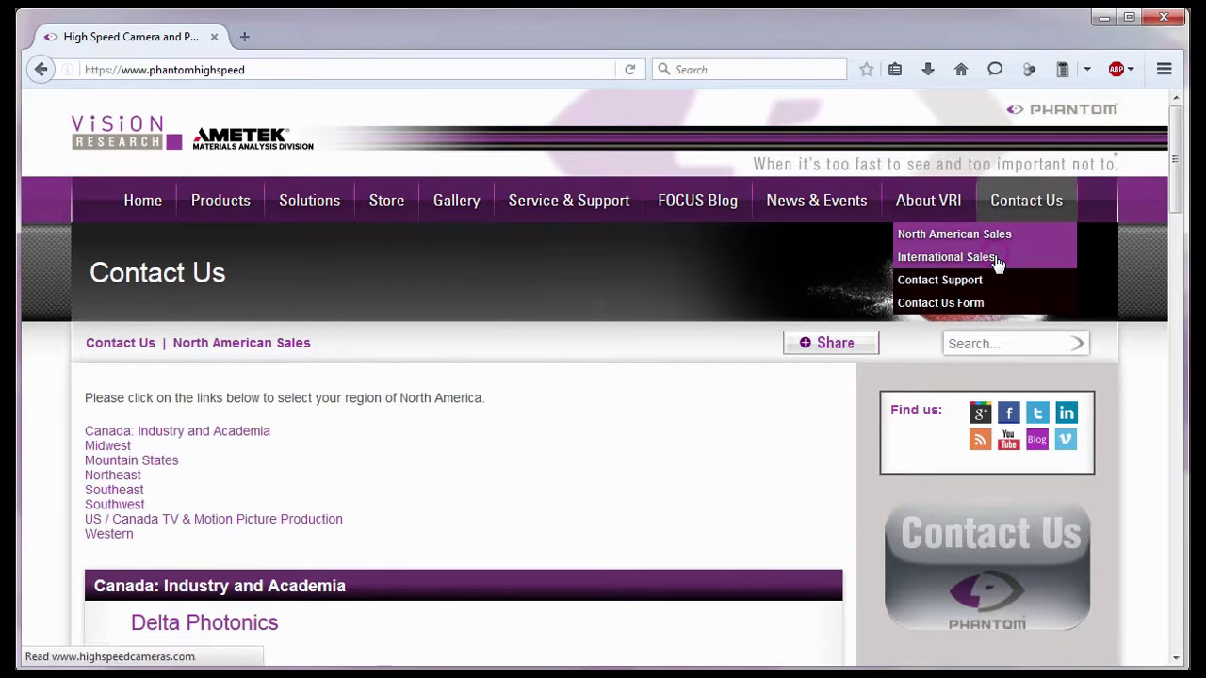
pyautogui.moveTo(1008, 222)
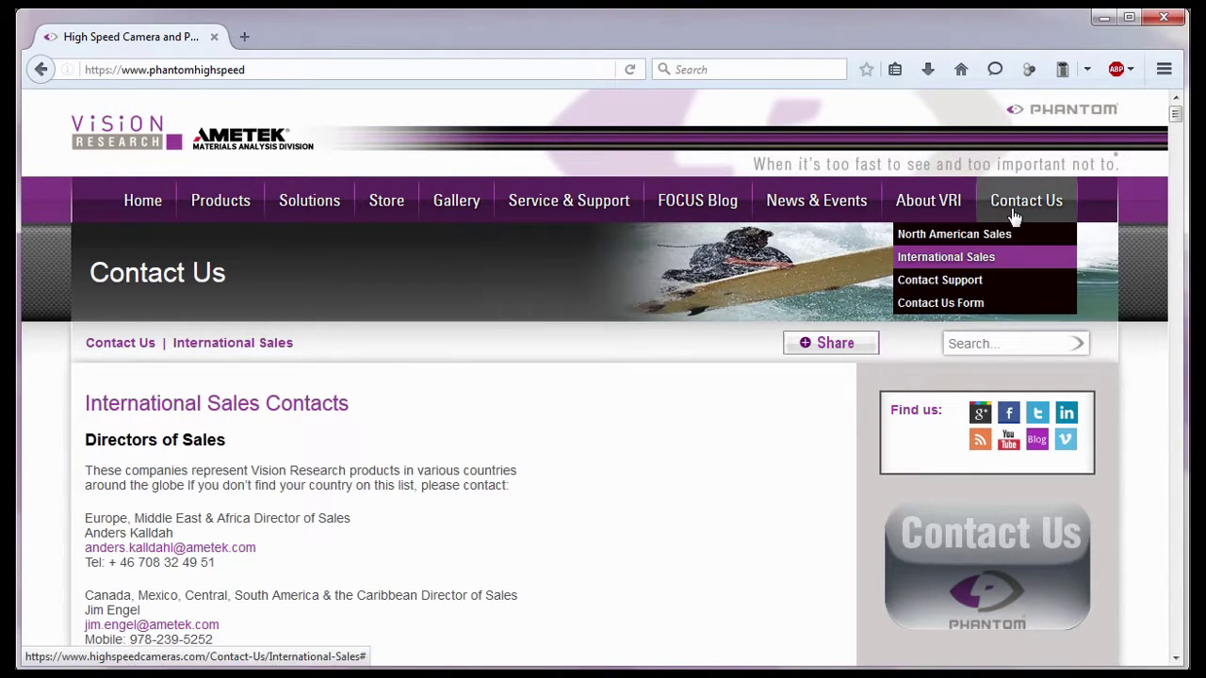